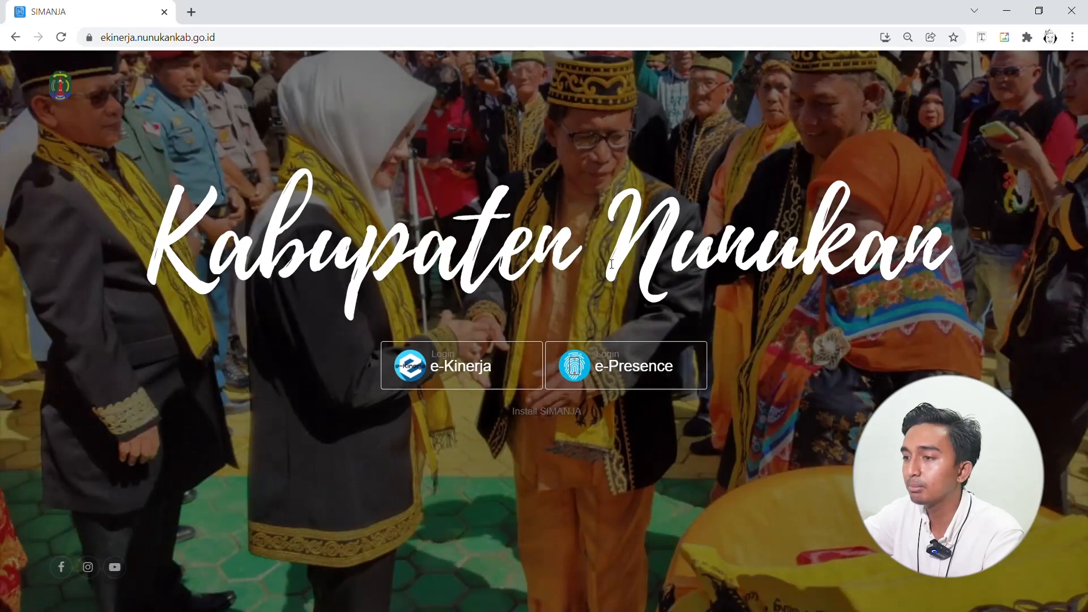
# Open the e-Presence login and sign in with the operator's employee ID number and account password
pyautogui.click(658, 371)
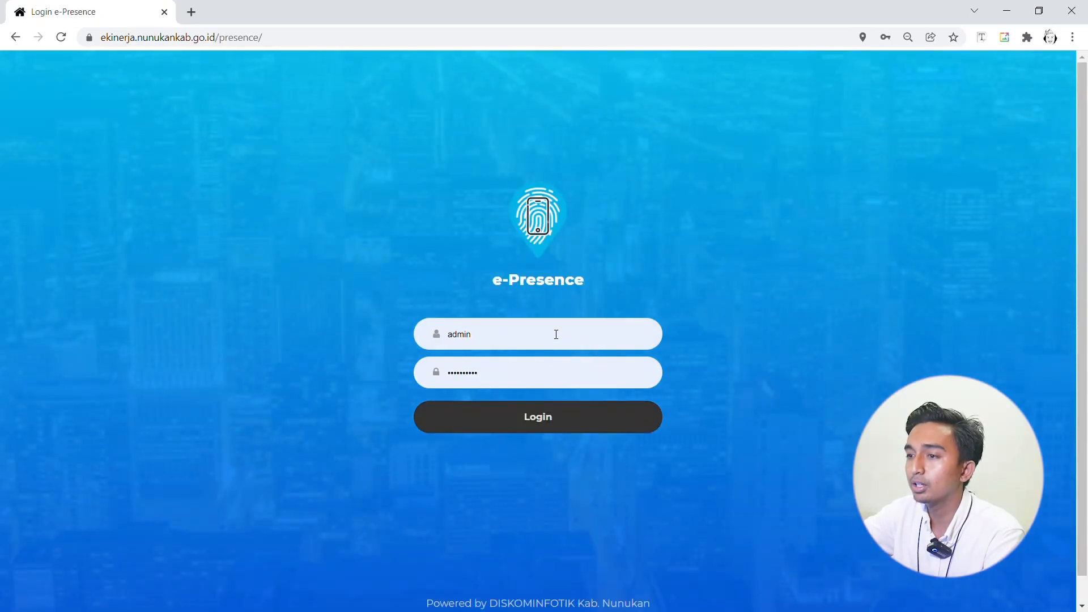
pyautogui.moveTo(556, 334); pyautogui.dragTo(439, 339)
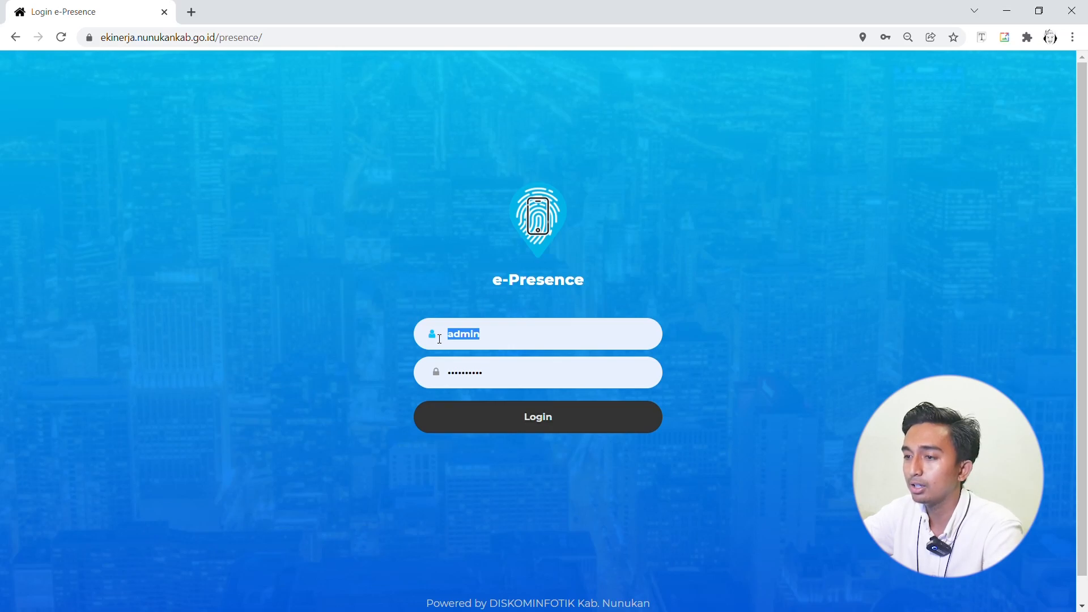
pyautogui.hotkey('ctrl', 'v')
pyautogui.moveTo(513, 380); pyautogui.dragTo(432, 373)
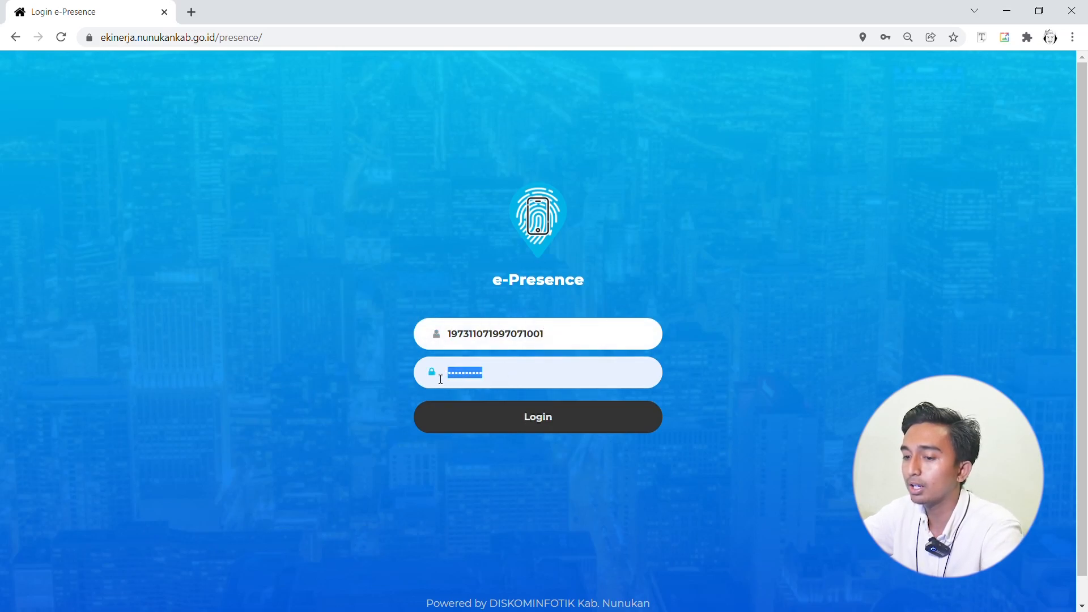
pyautogui.write('****')
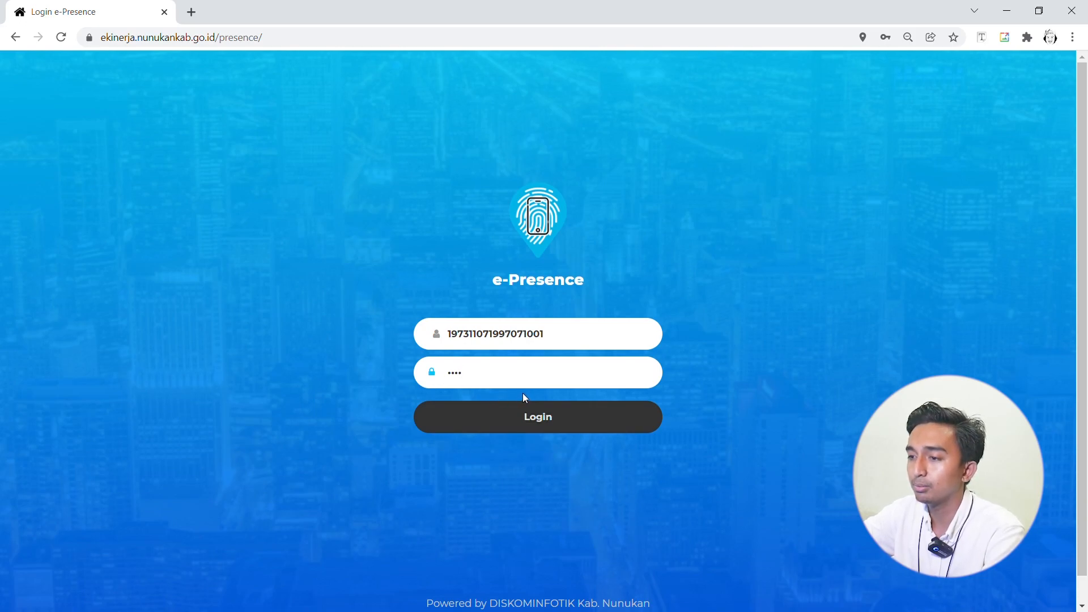
pyautogui.click(543, 417)
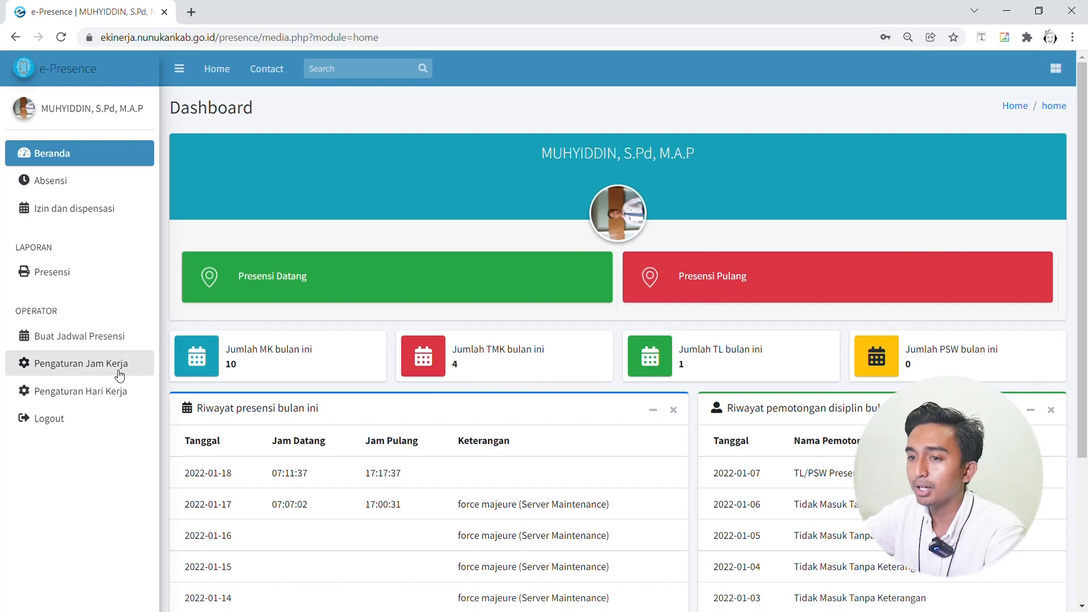
# Add a working-hours entry in Pengaturan Jam Kerja with the name SENIN SAMPAI KAMIS and short name P
pyautogui.click(95, 367)
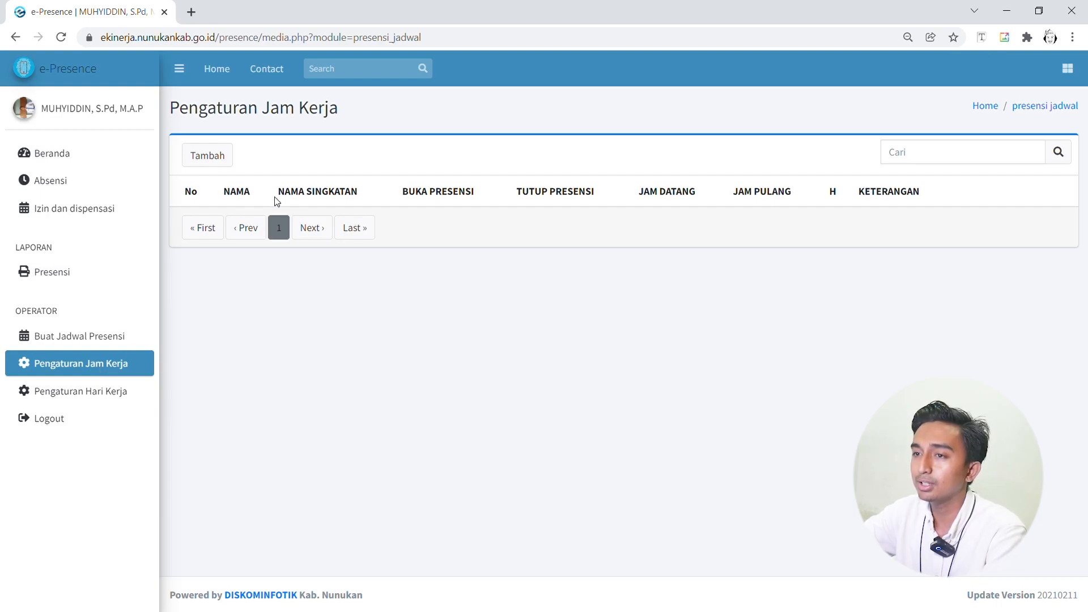
pyautogui.click(204, 159)
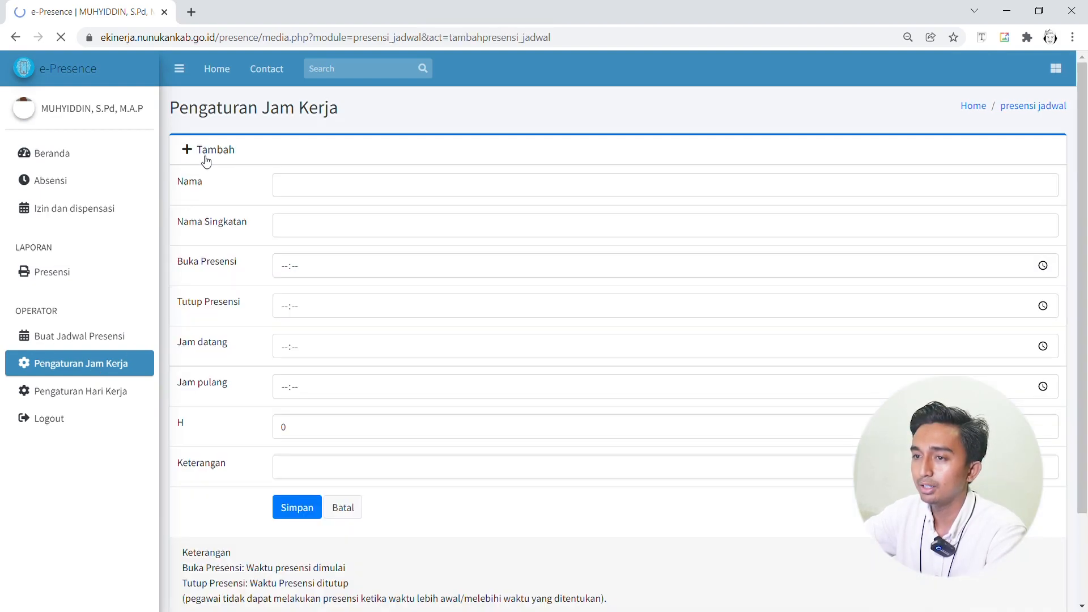
pyautogui.click(357, 186)
pyautogui.write('SENI')
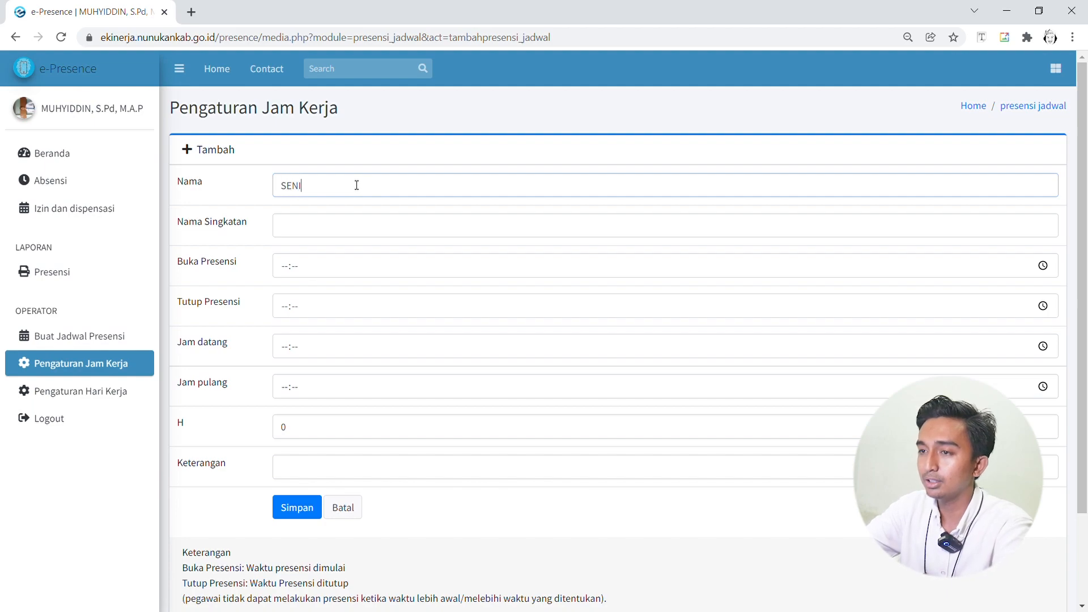
pyautogui.write('N SAMPAI KAMIS')
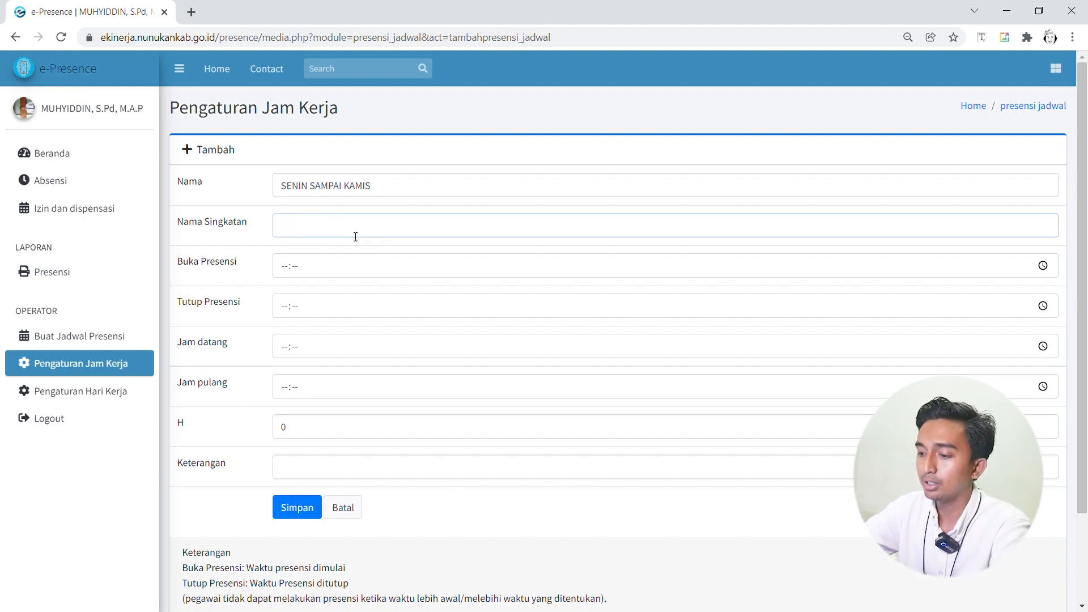
pyautogui.write('P')
# Set Buka Presensi to 06:30 and Tutup Presensi to 18:00 for the SENIN SAMPAI KAMIS entry
pyautogui.click(343, 264)
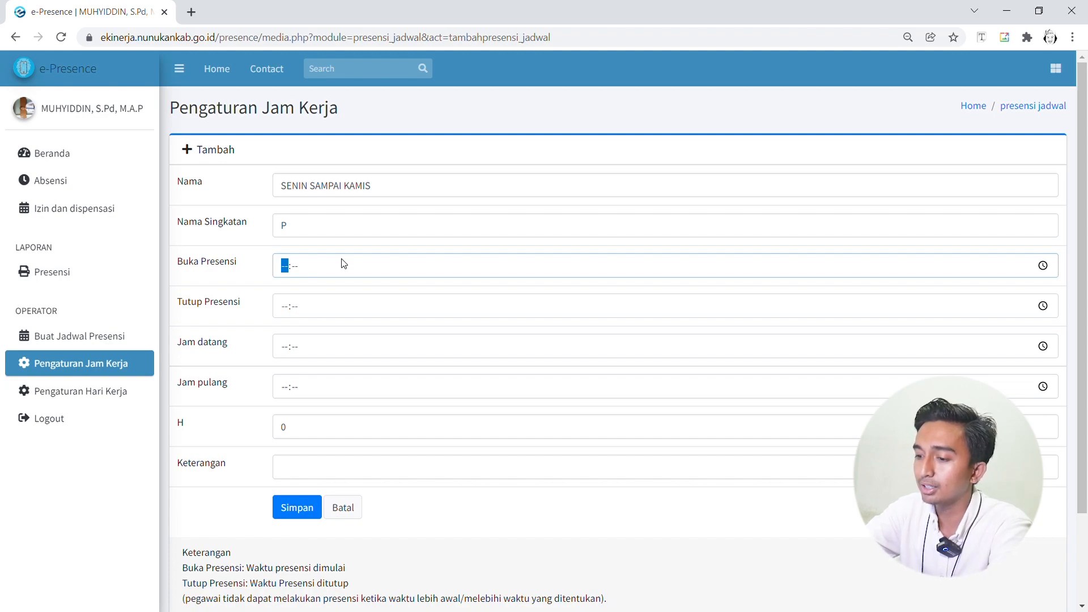
pyautogui.write('0603')
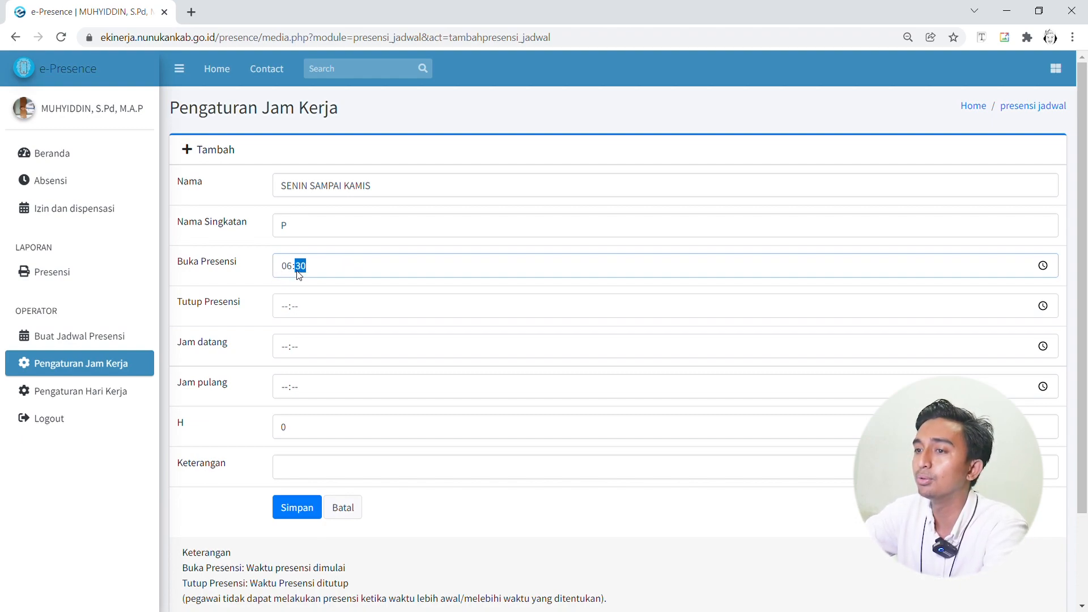
pyautogui.click(287, 312)
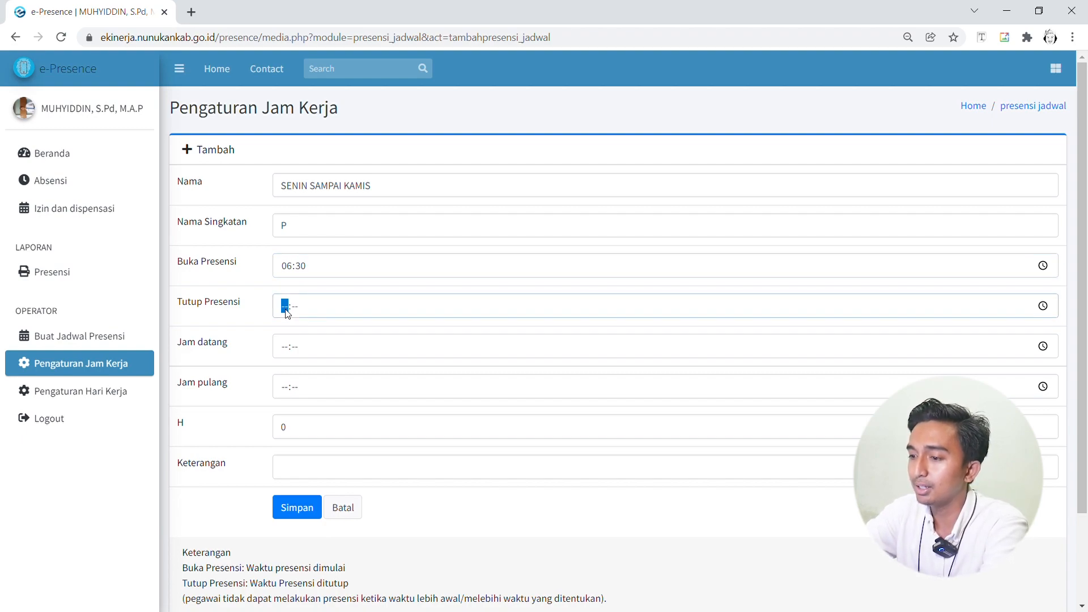
pyautogui.write('1800')
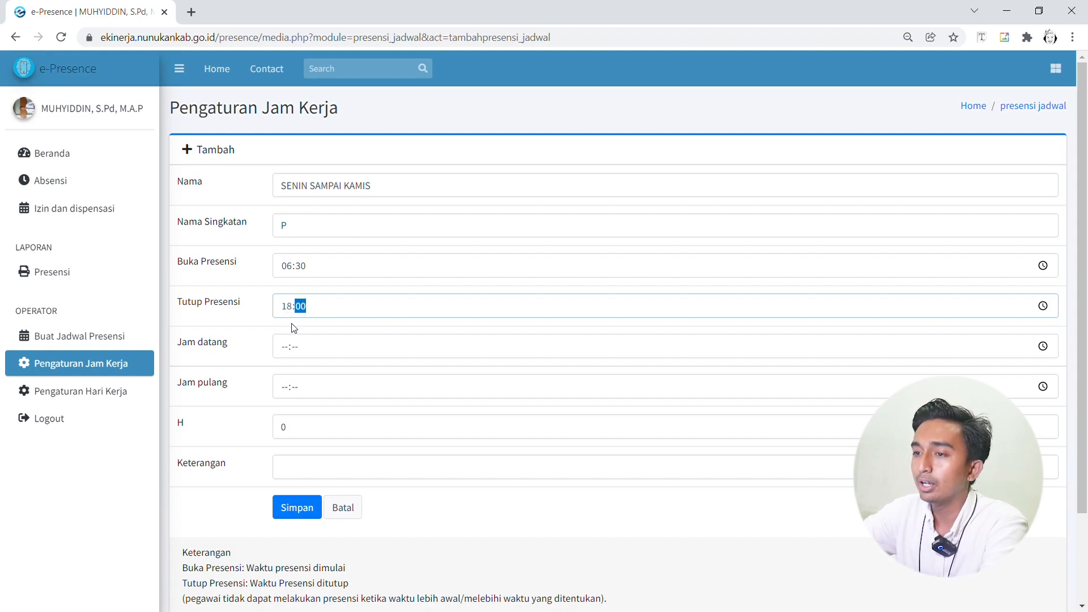
pyautogui.click(291, 324)
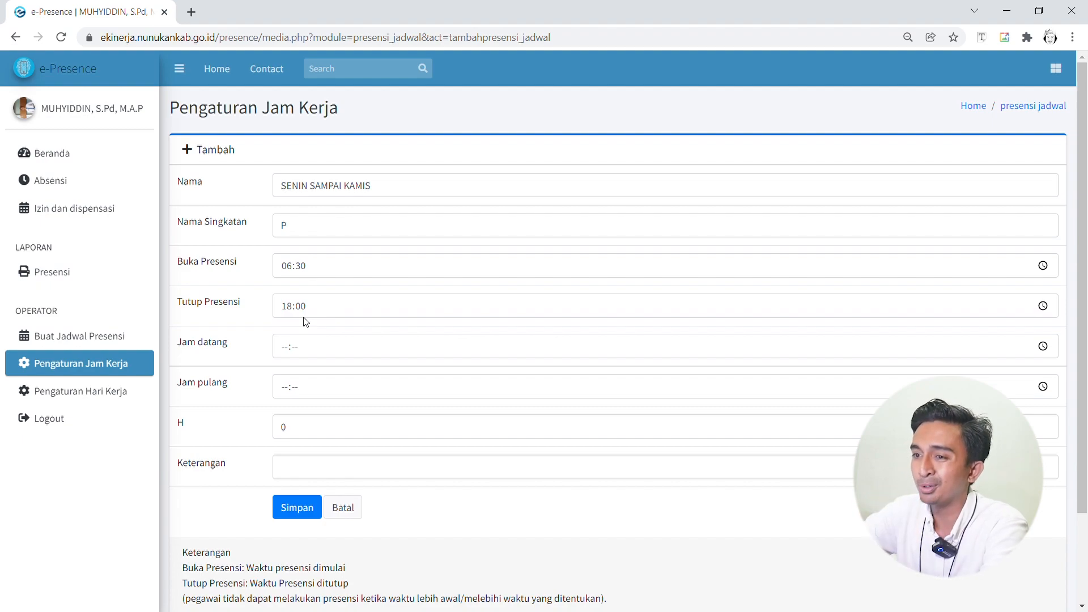
# Set Jam datang to 07:30 and Jam pulang to 15:00 for the SENIN SAMPAI KAMIS entry
pyautogui.click(285, 347)
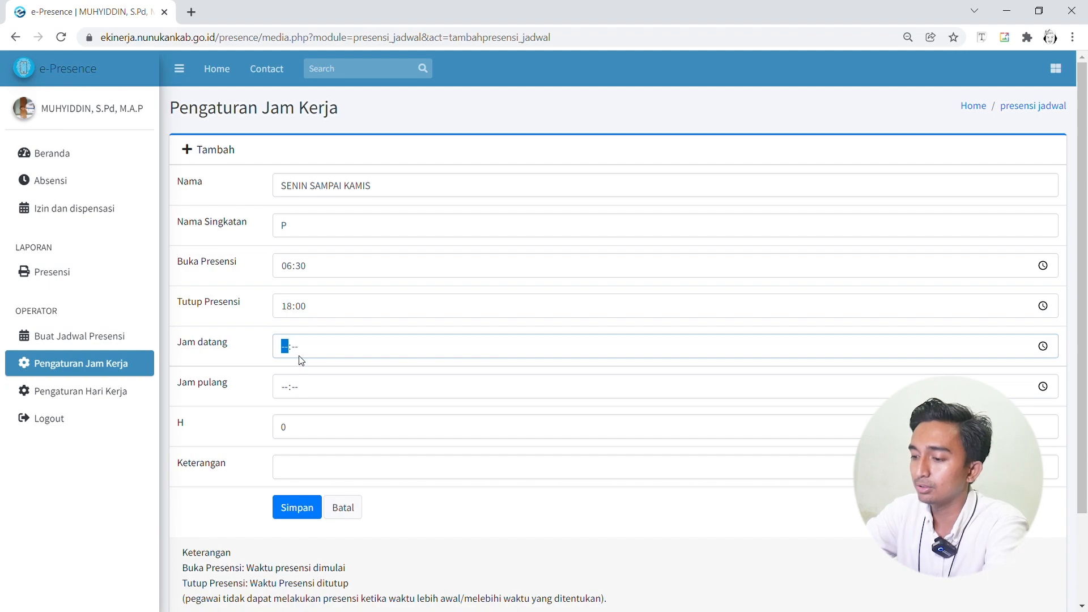
pyautogui.write('0730')
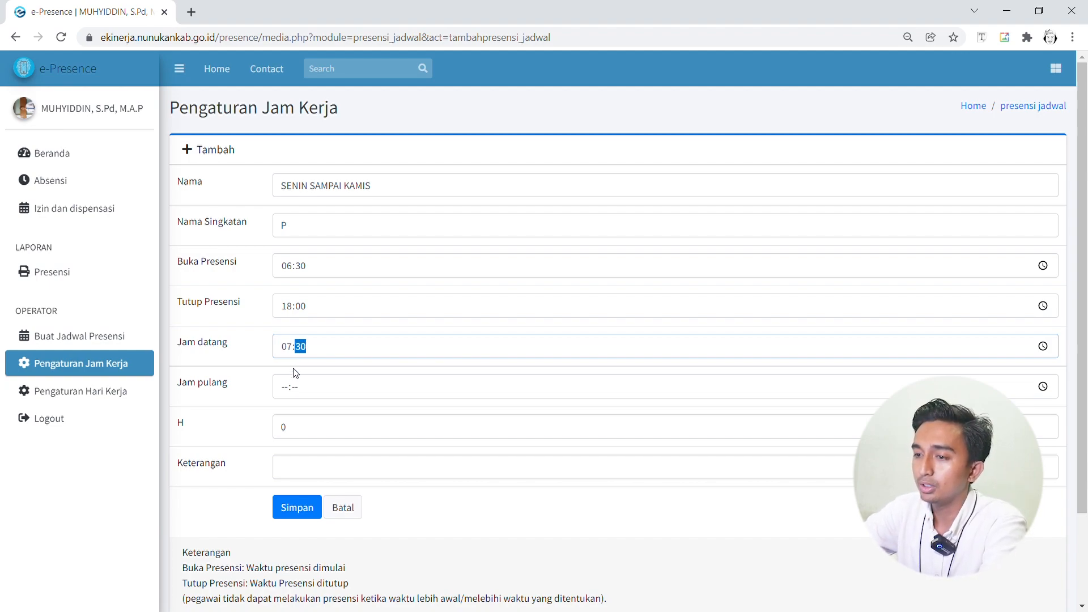
pyautogui.click(260, 366)
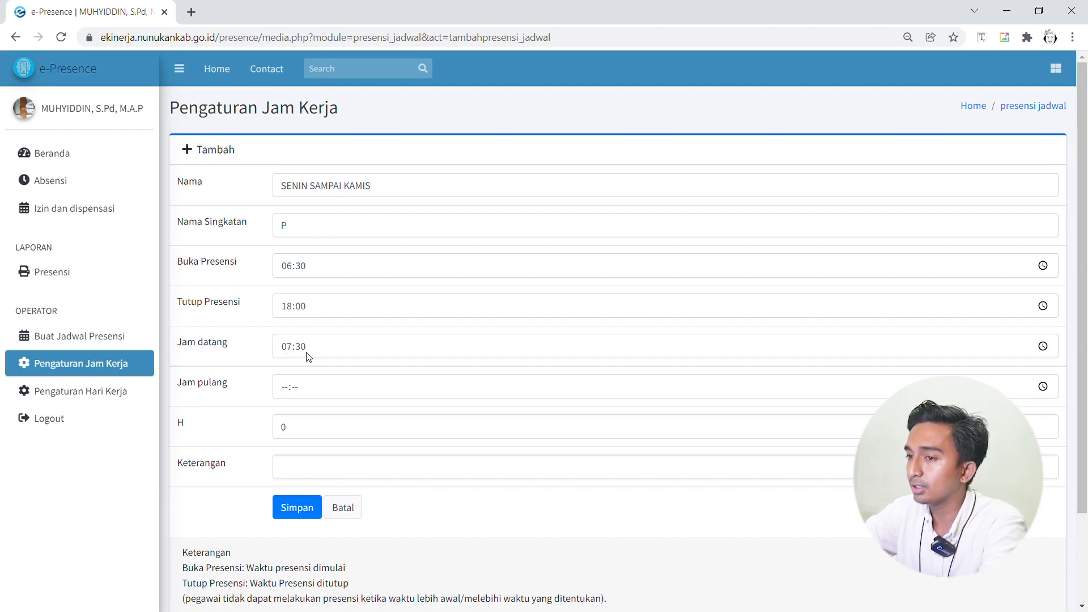
pyautogui.click(286, 393)
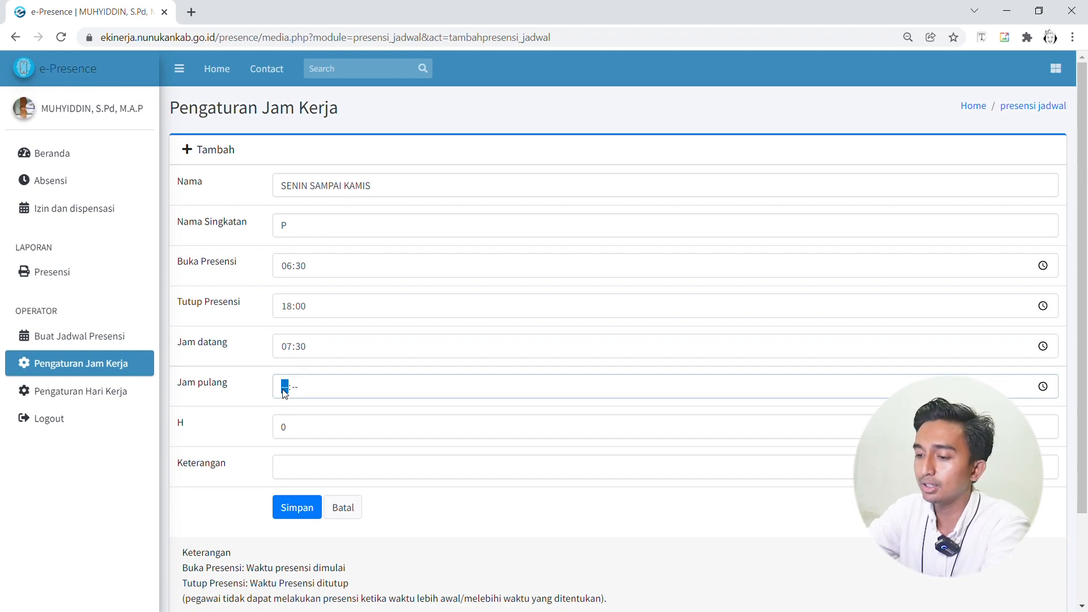
pyautogui.write('1500')
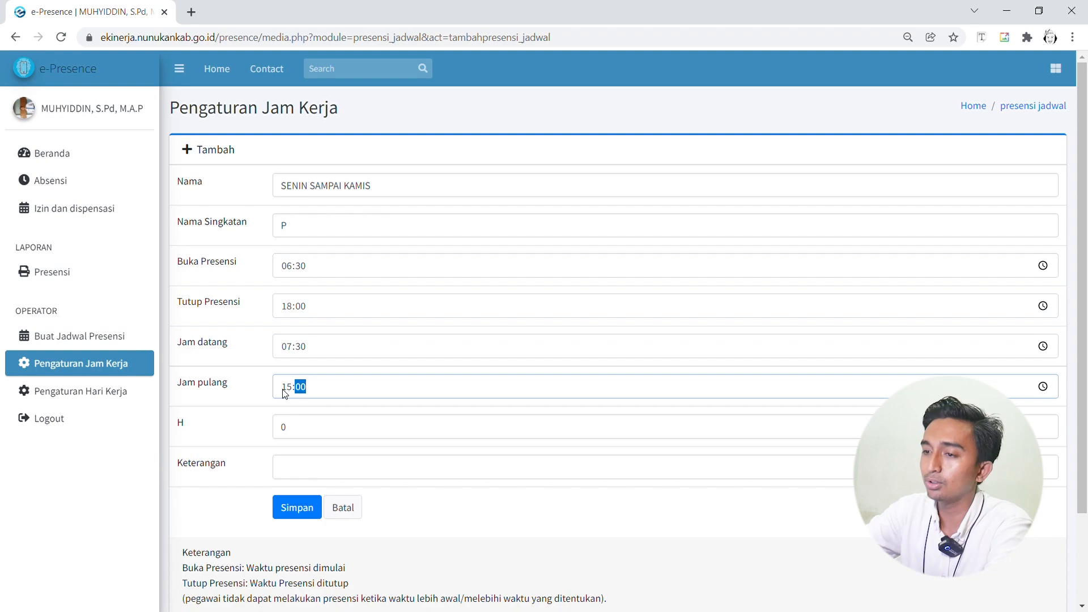
pyautogui.click(268, 402)
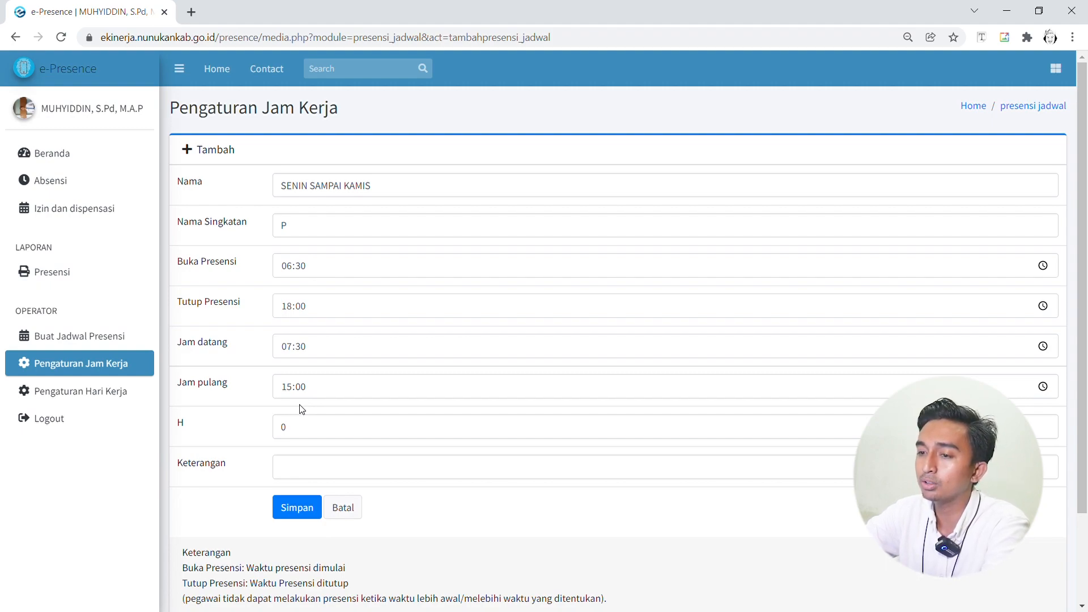
# Enter NORMAL as the Keterangan and save the SENIN SAMPAI KAMIS working-hours entry
pyautogui.write('NORMA')
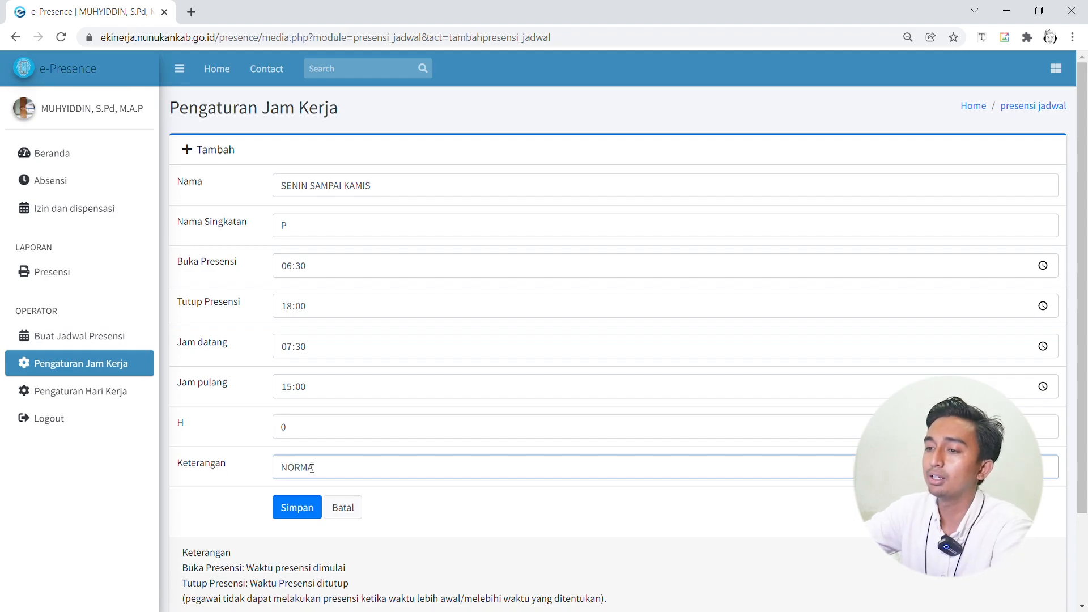
pyautogui.write('L')
pyautogui.click(302, 512)
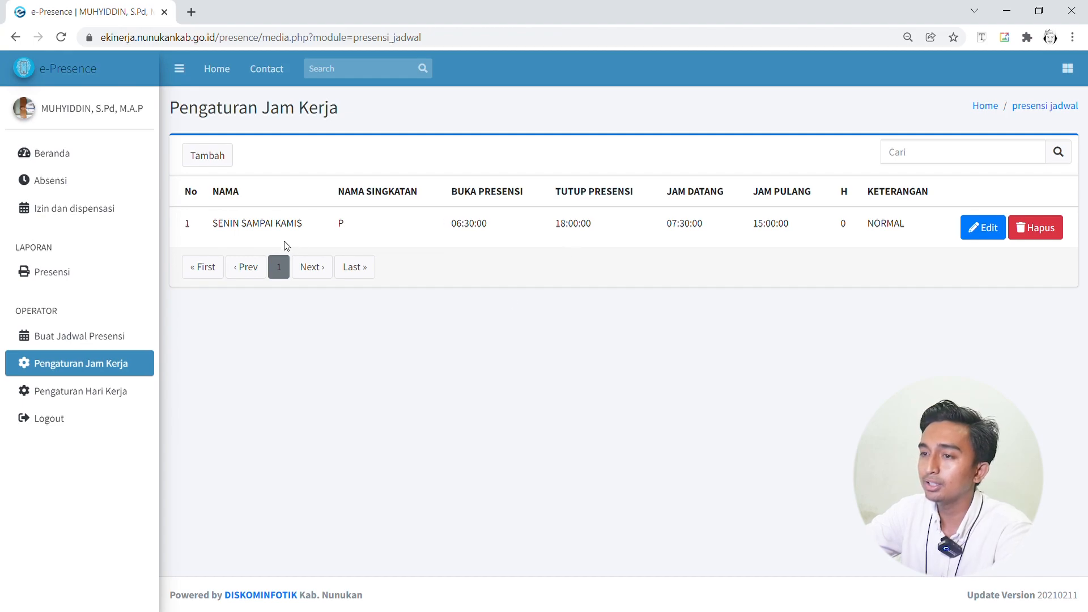
# Add another working-hours entry with the name JUMAT and short name J
pyautogui.click(219, 162)
pyautogui.click(301, 196)
pyautogui.write('JUMAT')
pyautogui.click(302, 224)
# Set Buka Presensi to 06:30 and Tutup Presensi to 18:00 for the JUMAT entry
pyautogui.click(305, 265)
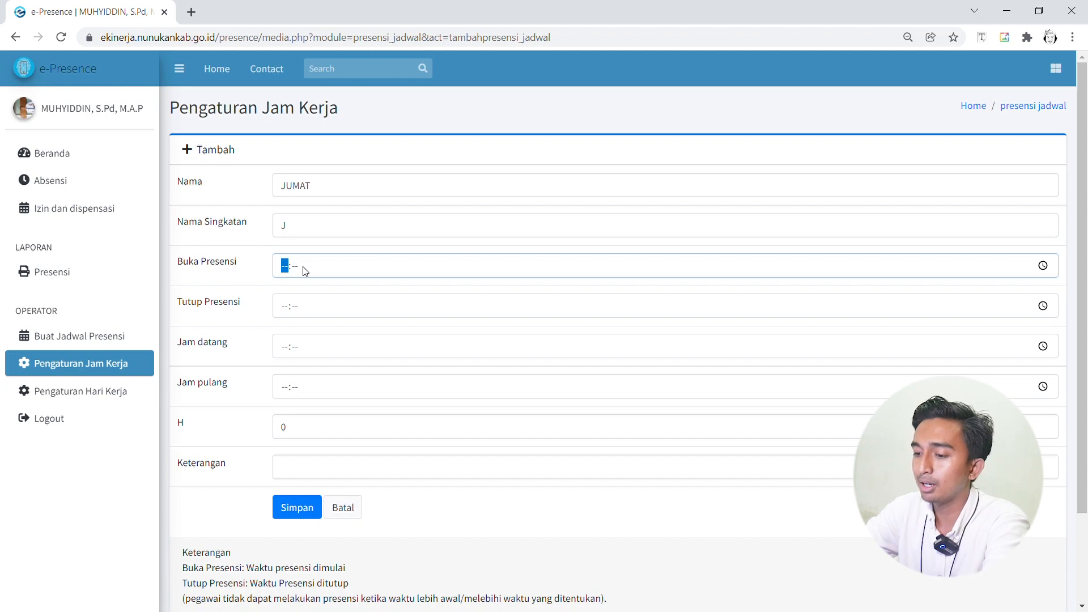
pyautogui.write('06:30')
pyautogui.click(285, 309)
pyautogui.write('1800')
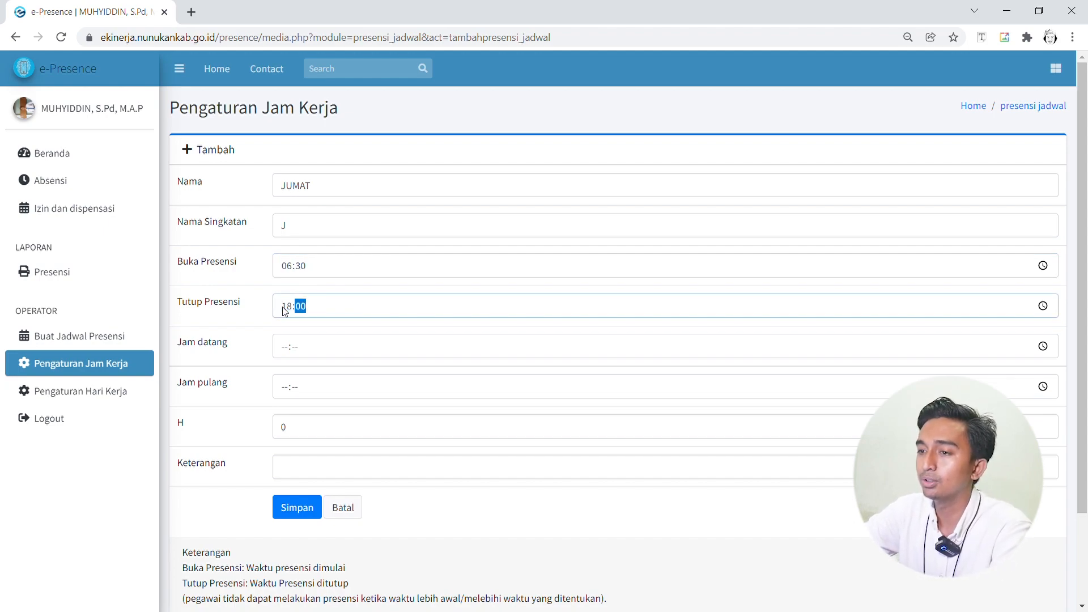
# Set Jam datang to 07:30 and Jam pulang to 11:30 for the JUMAT entry
pyautogui.click(284, 346)
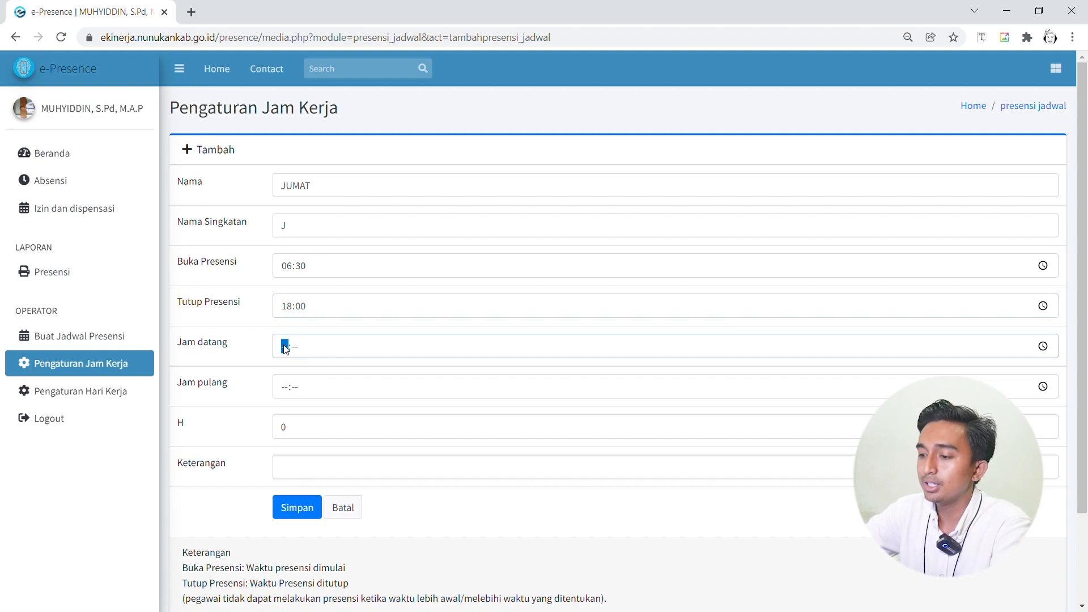
pyautogui.write('0703')
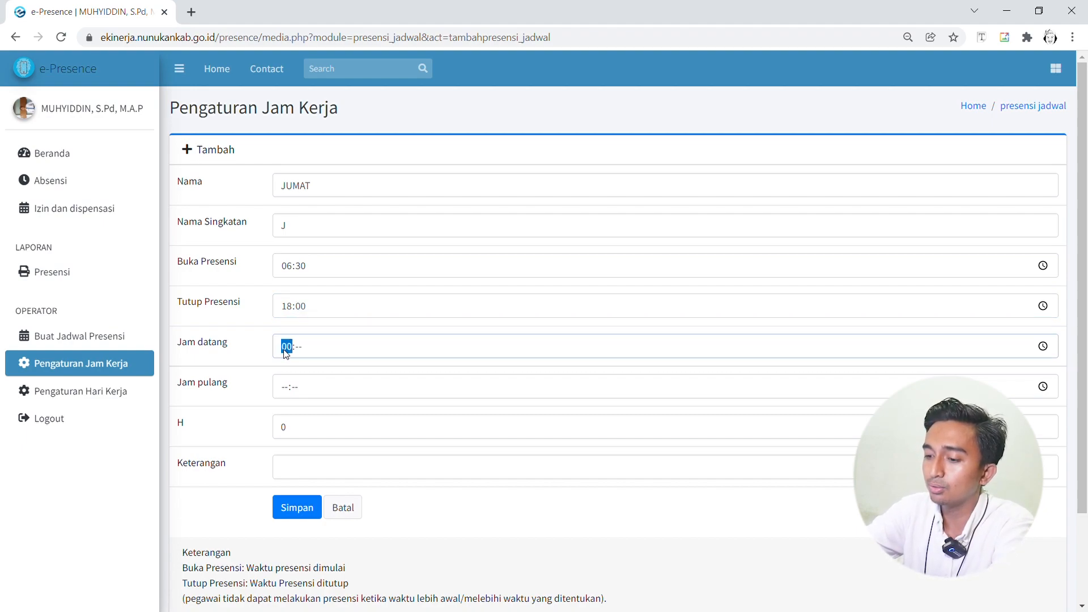
pyautogui.click(284, 382)
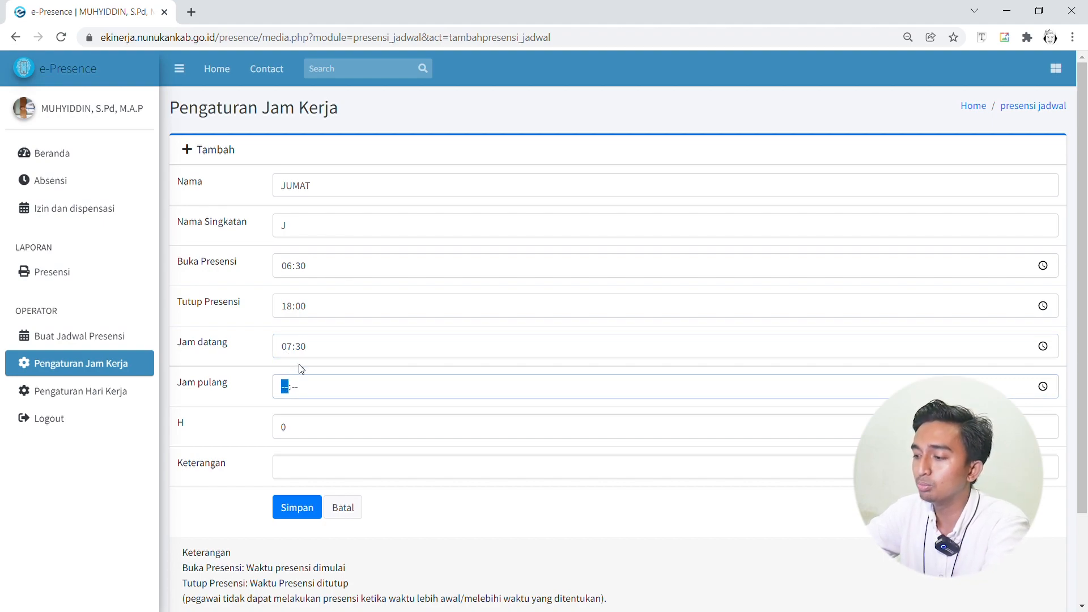
pyautogui.write('1103')
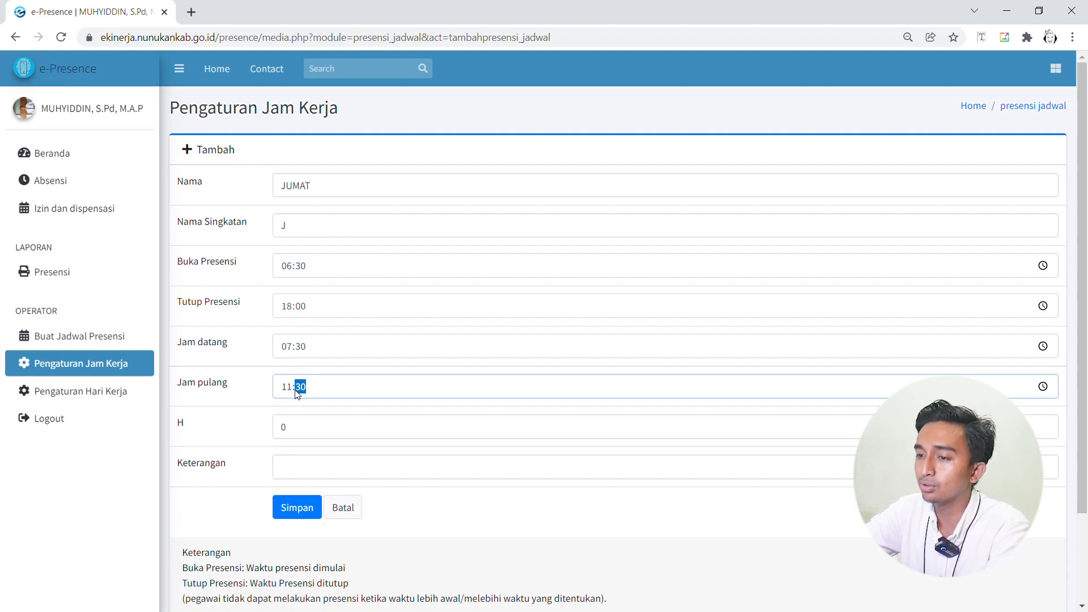
pyautogui.click(256, 391)
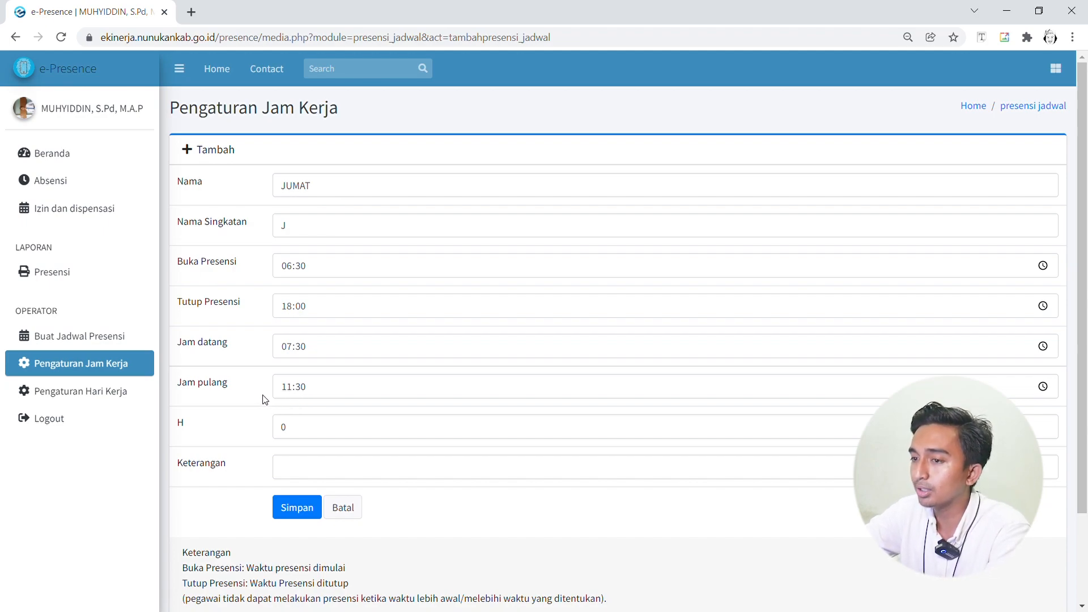
# Enter NORMAL as the Keterangan and save the JUMAT working-hours entry
pyautogui.click(312, 477)
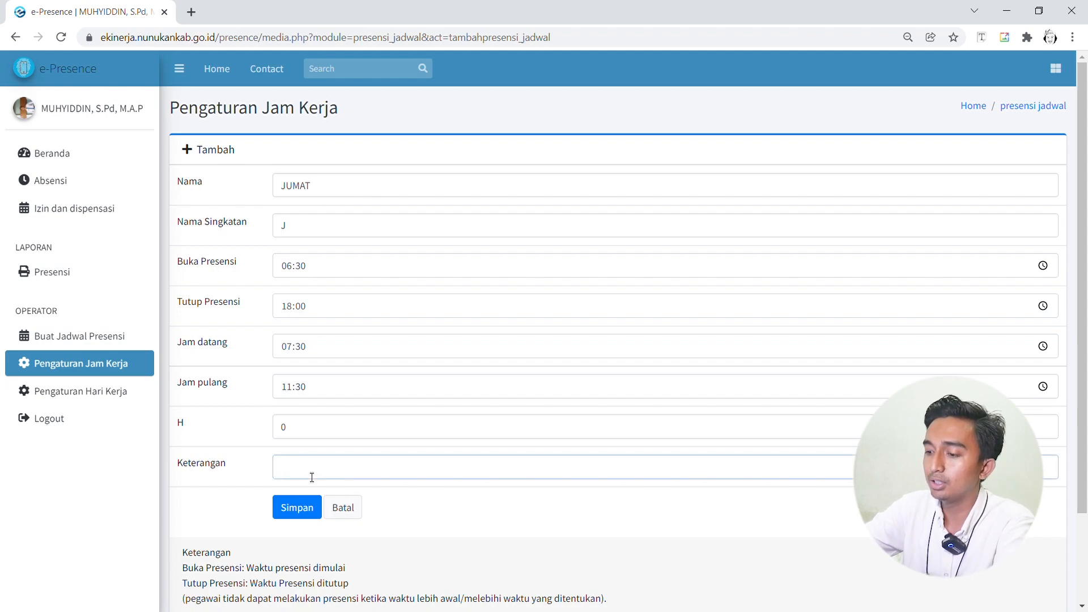
pyautogui.write('NOR')
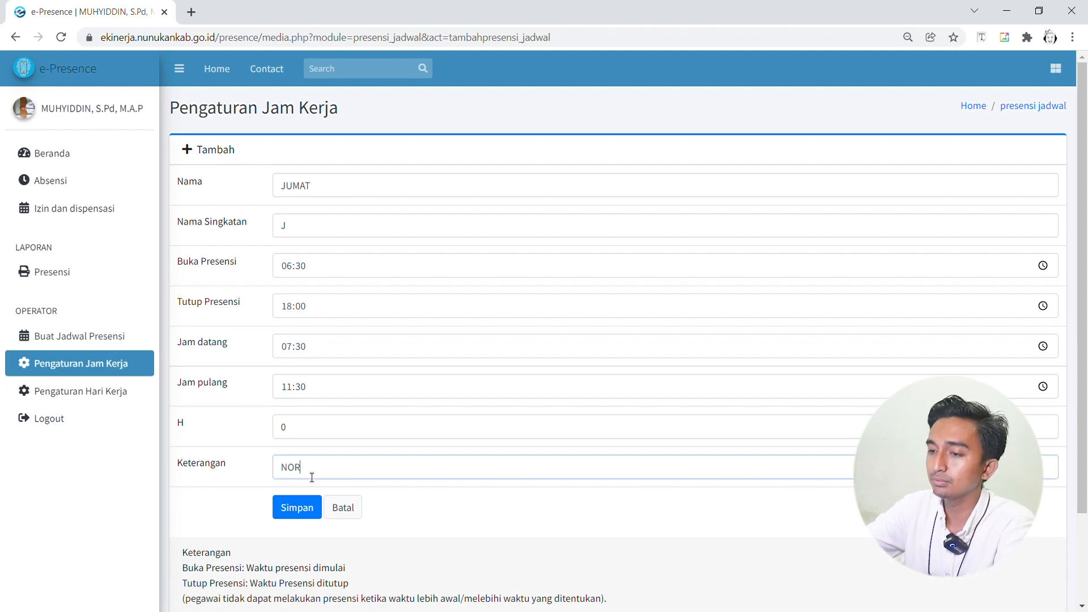
pyautogui.write('AMAL')
pyautogui.click(300, 509)
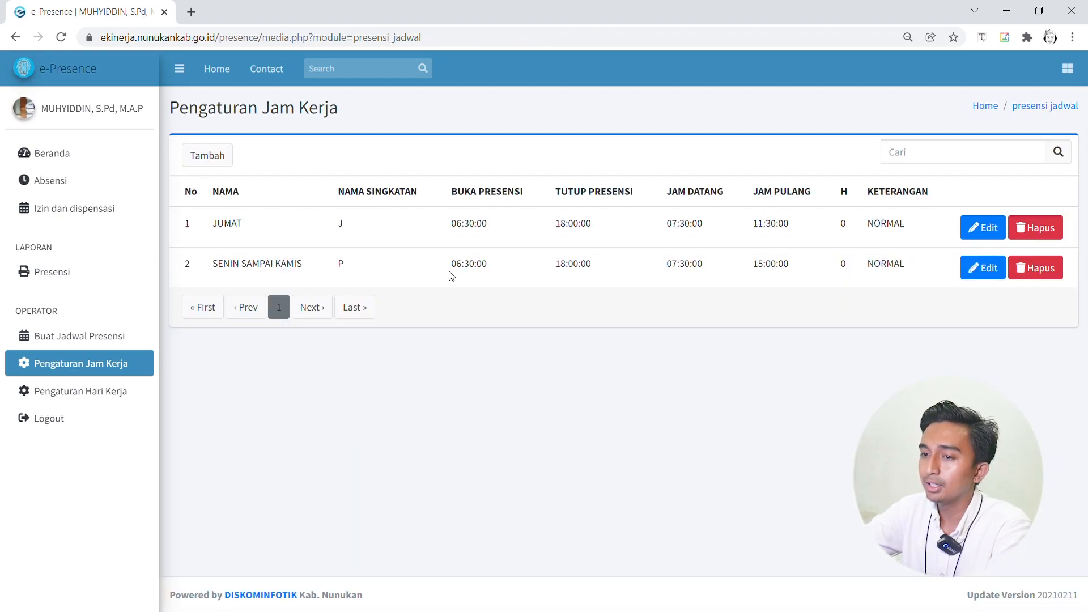
# Start a new weekly schedule in Pengaturan Hari Kerja and name it NORMAL
pyautogui.click(115, 398)
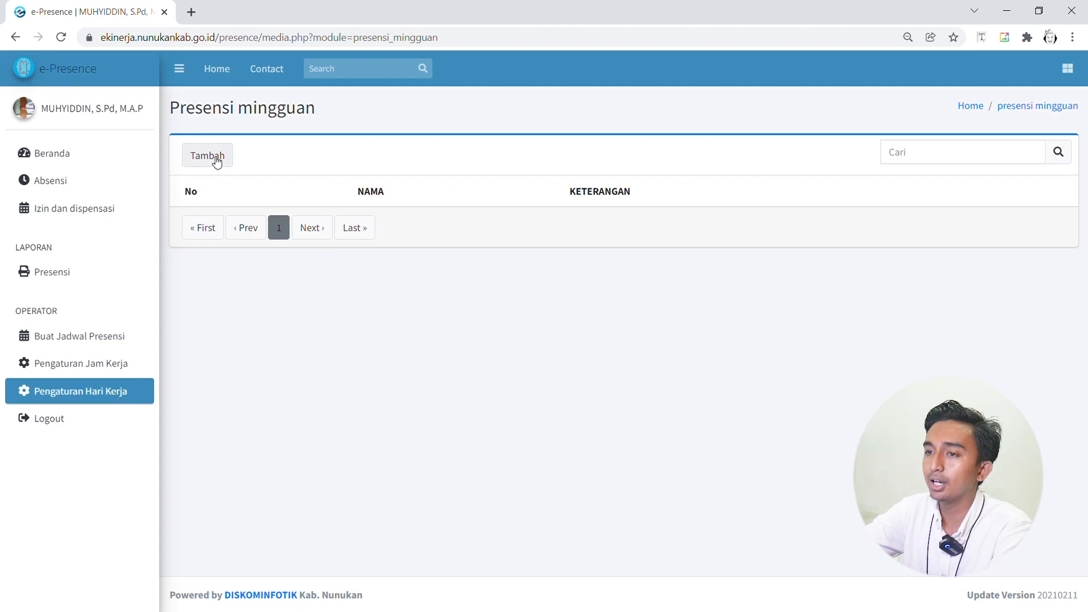
pyautogui.click(217, 162)
pyautogui.click(303, 187)
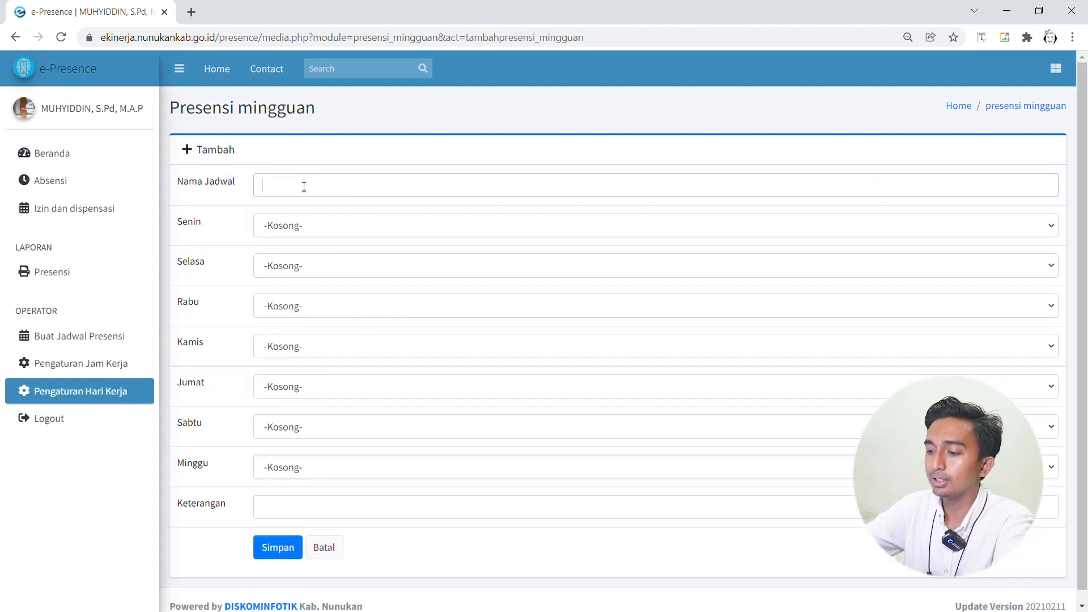
pyautogui.write('NORMAL')
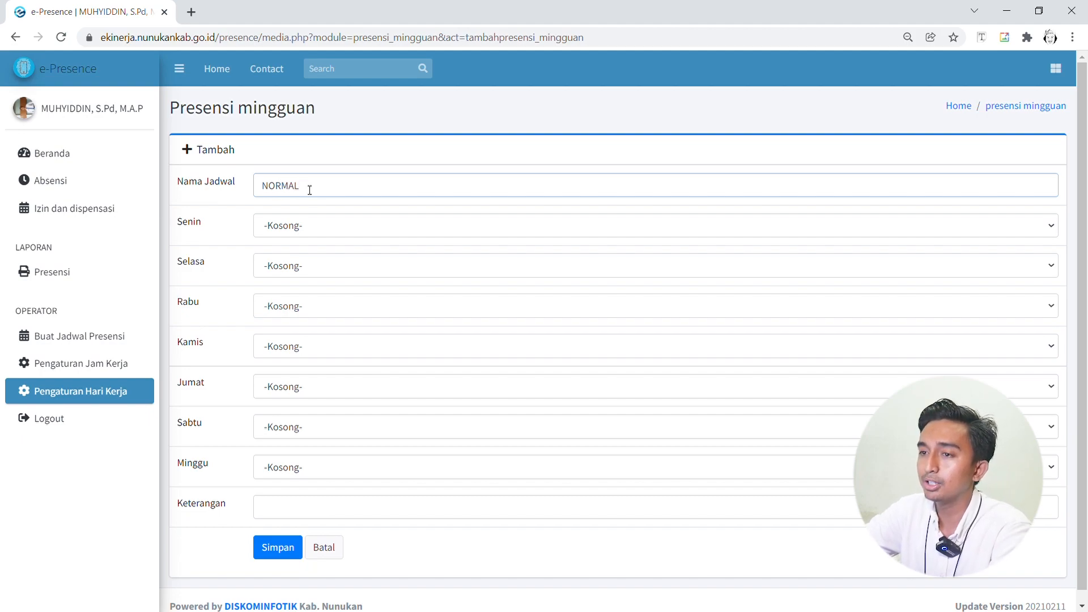
# Assign the SENIN SAMPAI KAMIS working hours to Senin, Selasa, Rabu and Kamis in the NORMAL weekly schedule
pyautogui.click(335, 225)
pyautogui.click(335, 264)
pyautogui.click(335, 264)
pyautogui.click(328, 309)
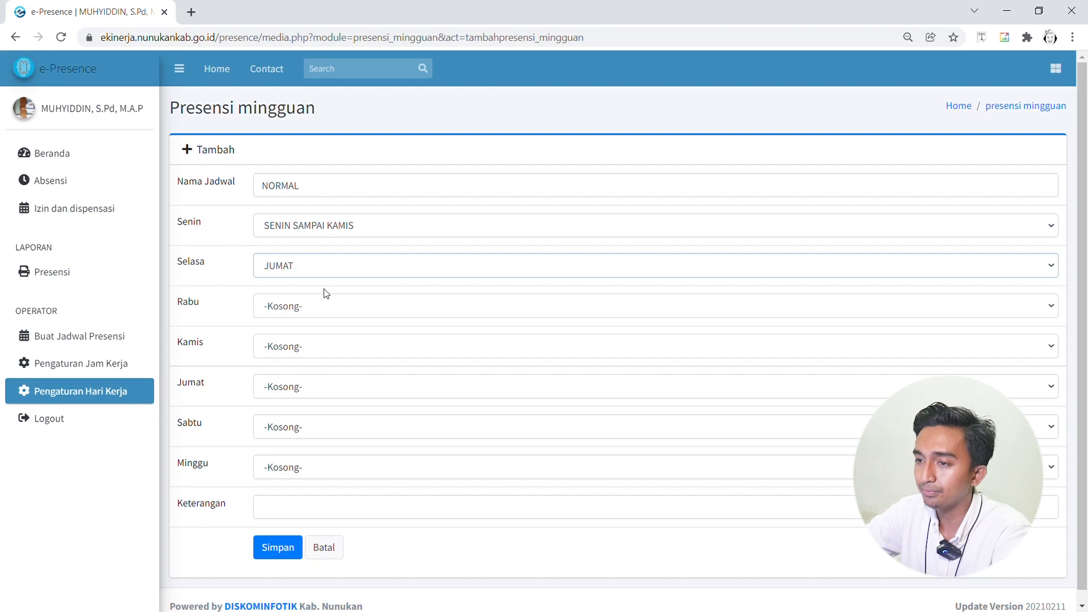
pyautogui.click(326, 275)
pyautogui.click(319, 303)
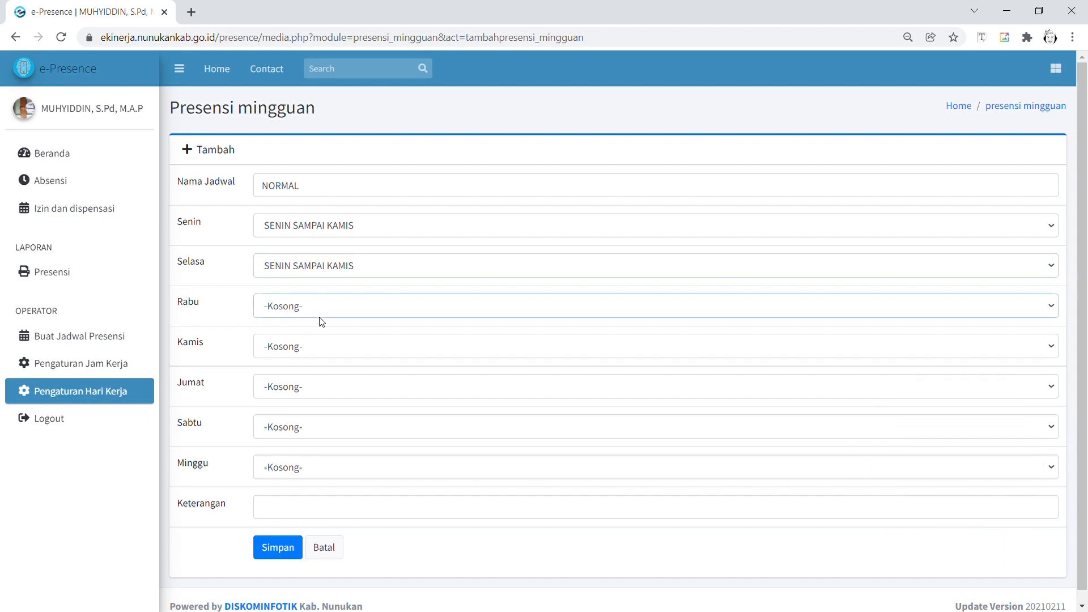
pyautogui.click(320, 340)
pyautogui.click(320, 346)
pyautogui.click(319, 386)
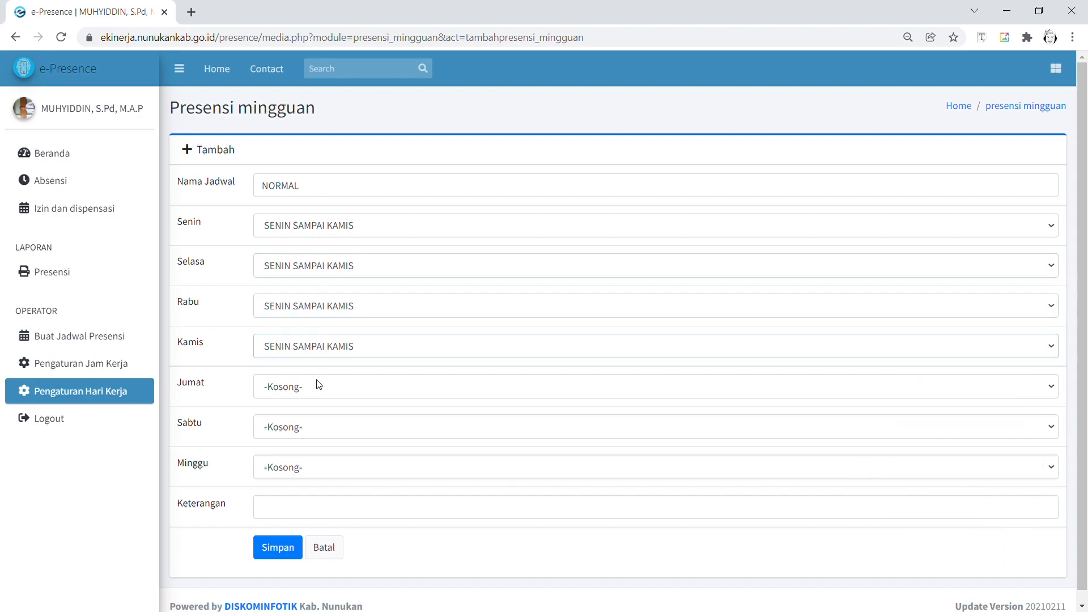
# Assign the JUMAT working hours to Jumat and save the weekly schedule with NORMAL as the Keterangan
pyautogui.click(320, 385)
pyautogui.click(316, 432)
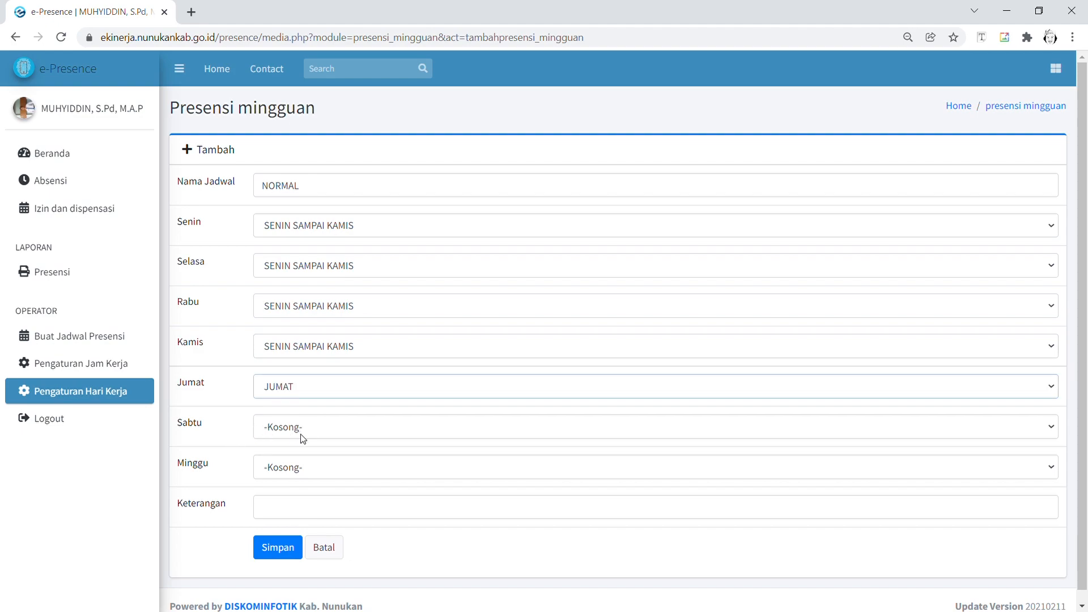
pyautogui.click(291, 513)
pyautogui.write('NORMAL')
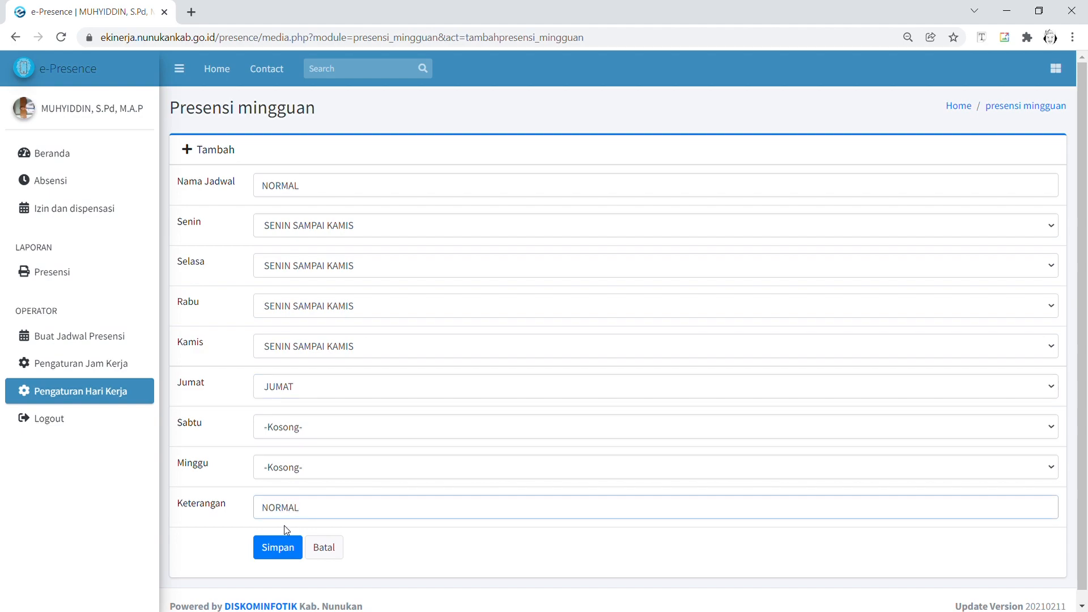
pyautogui.click(284, 547)
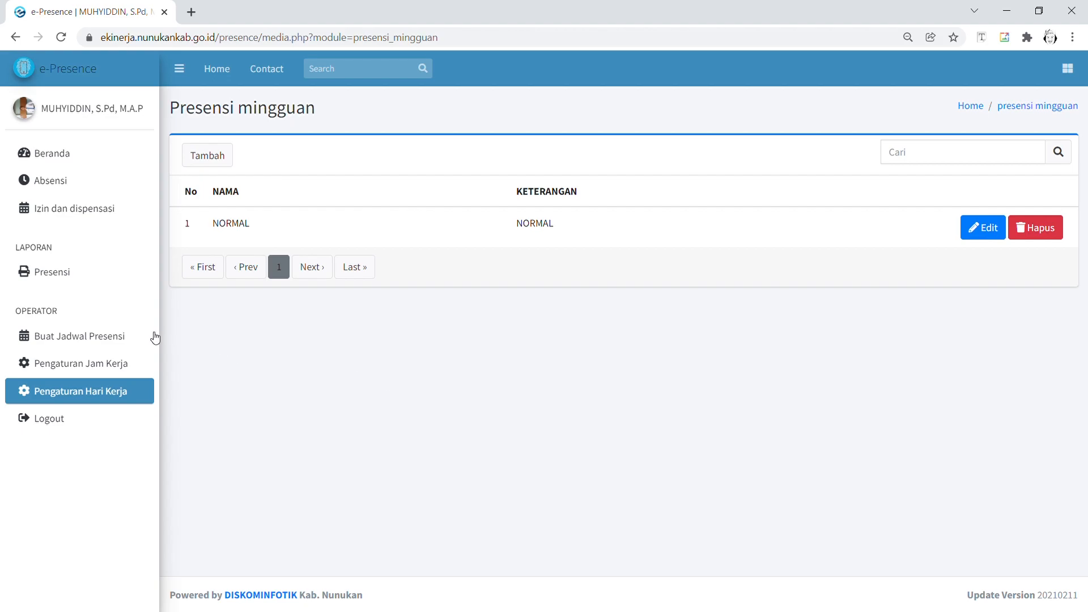
# Open Buat Jadwal Presensi and add one employee to the January 2022 attendance schedule
pyautogui.click(111, 337)
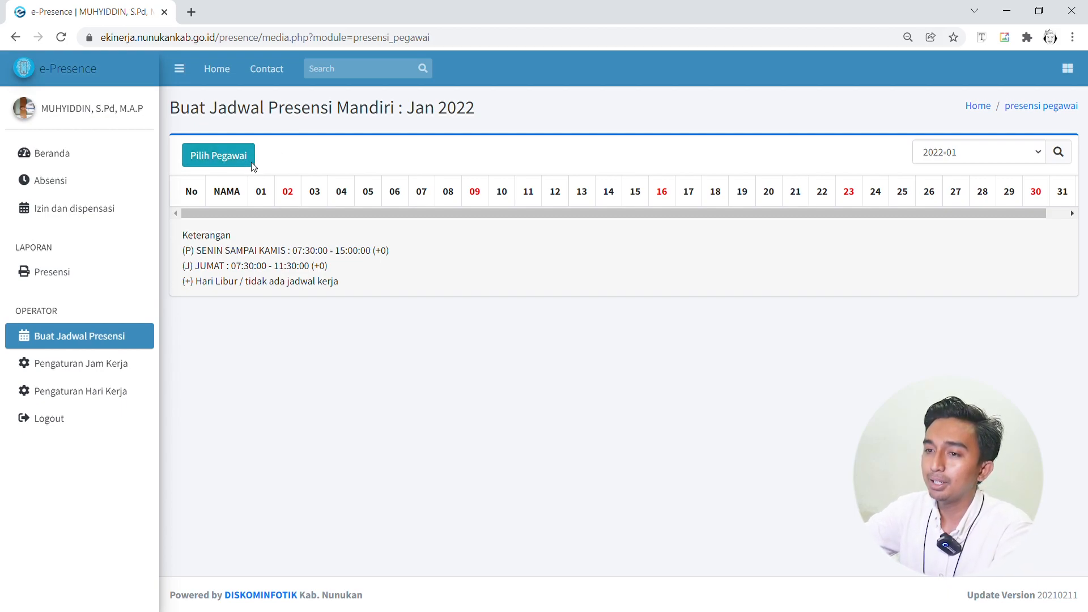
pyautogui.click(228, 153)
pyautogui.click(518, 167)
pyautogui.click(518, 208)
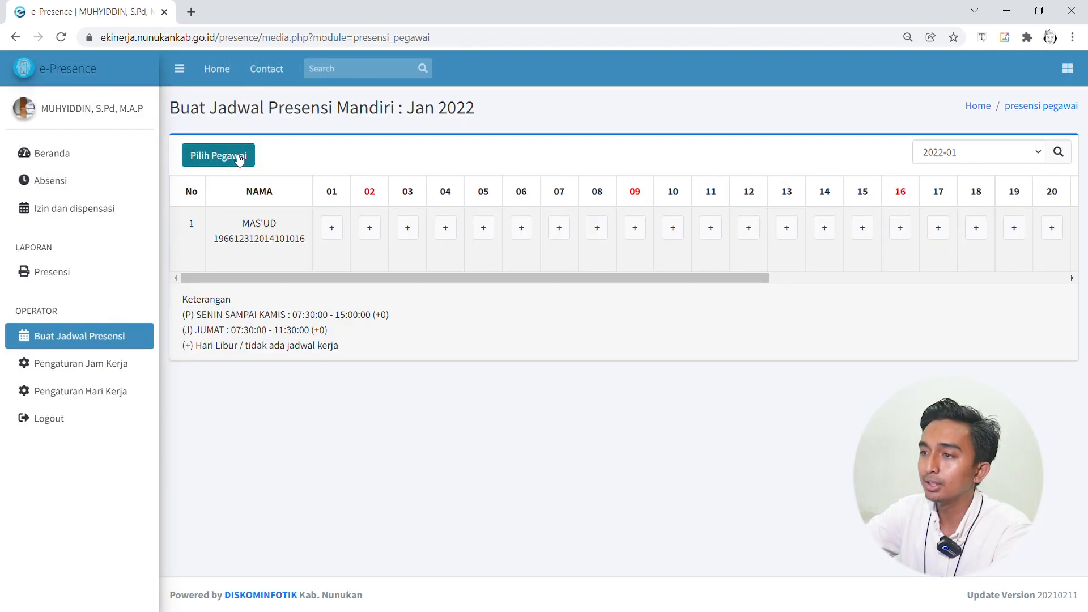
# Add two more employees to the January 2022 attendance schedule, saving each selection
pyautogui.click(240, 157)
pyautogui.click(516, 170)
pyautogui.click(516, 200)
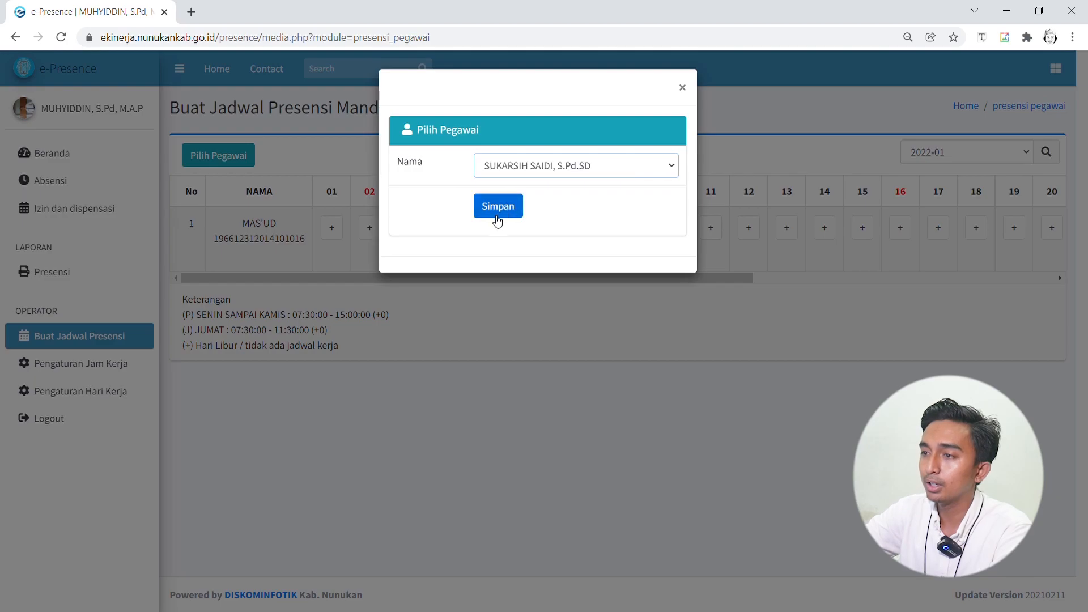
pyautogui.click(499, 211)
pyautogui.click(240, 157)
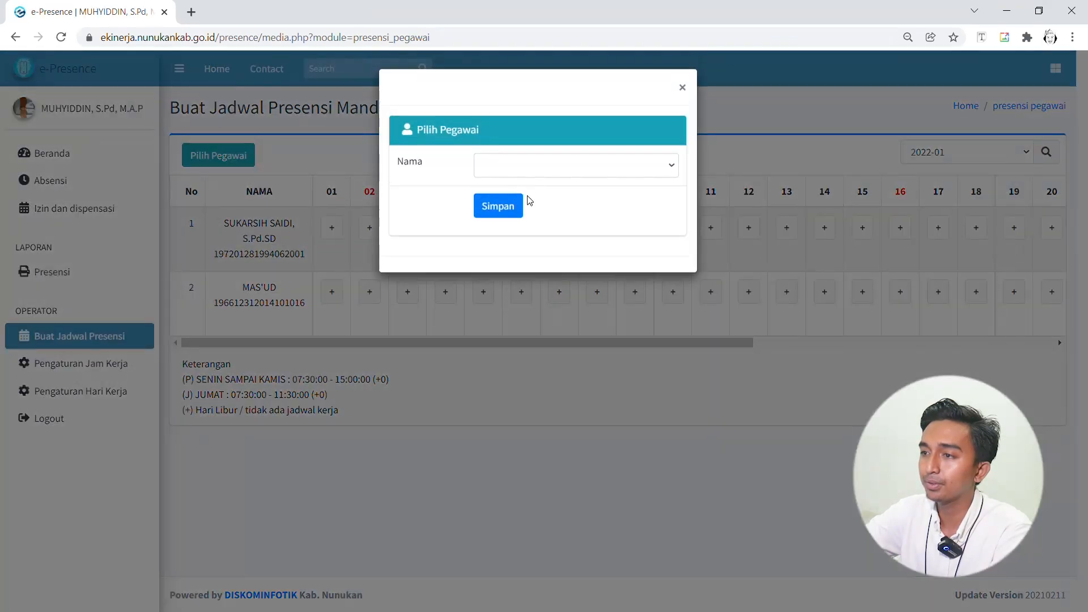
pyautogui.click(545, 207)
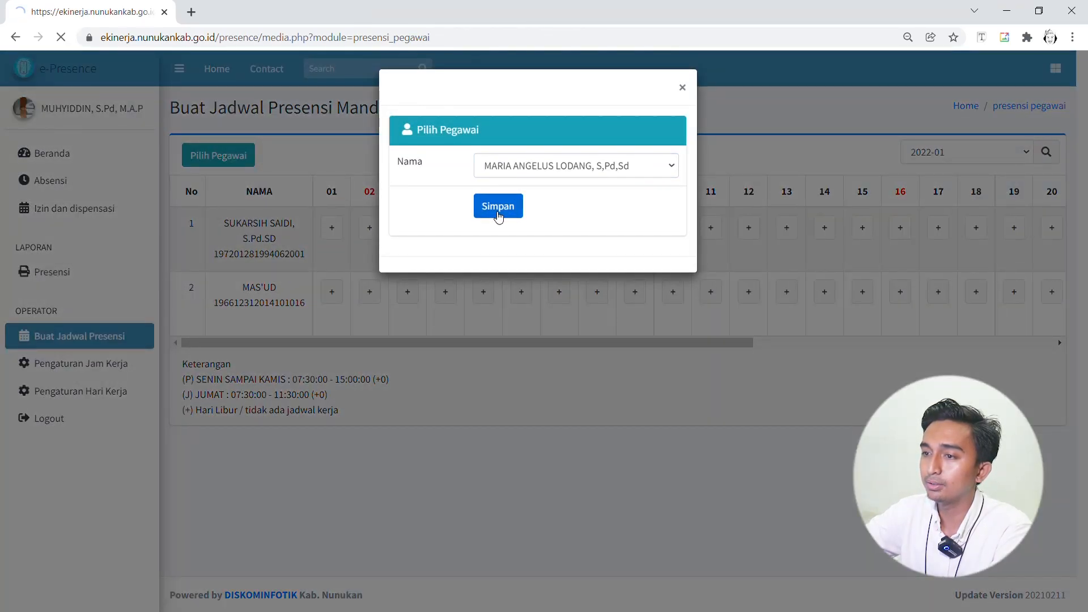
pyautogui.click(498, 210)
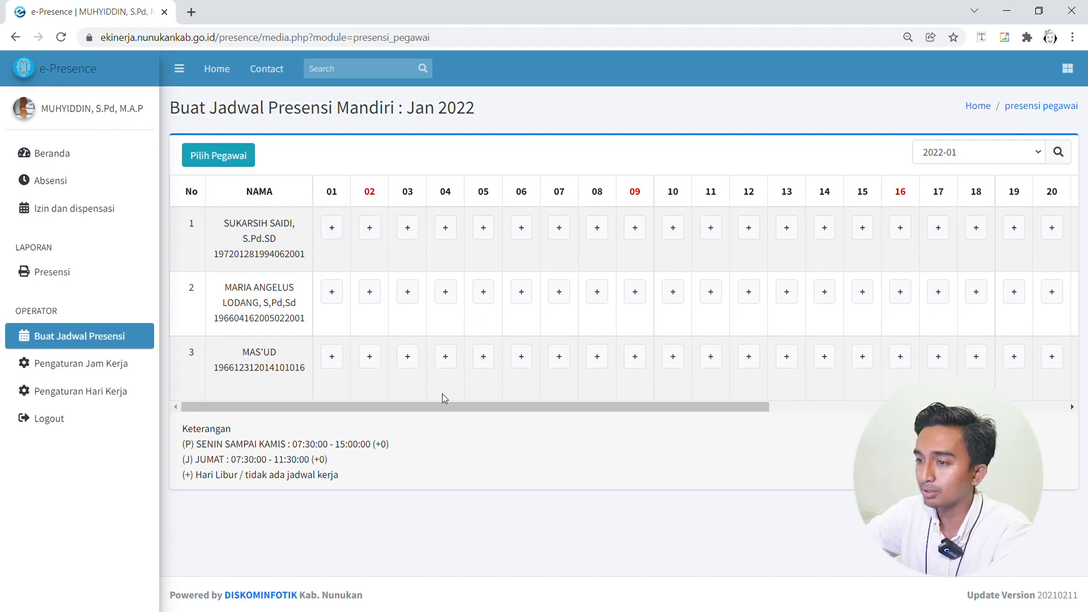
# Import the NORMAL schedule for the employee in row 1 of the January 2022 attendance table
pyautogui.moveTo(437, 405); pyautogui.dragTo(811, 404)
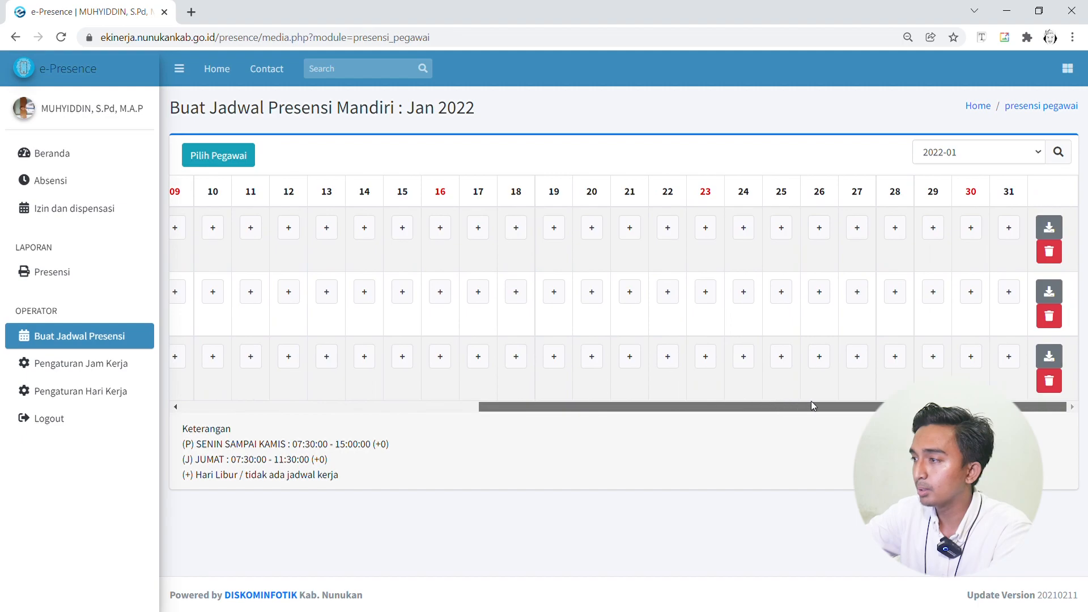
pyautogui.click(1049, 228)
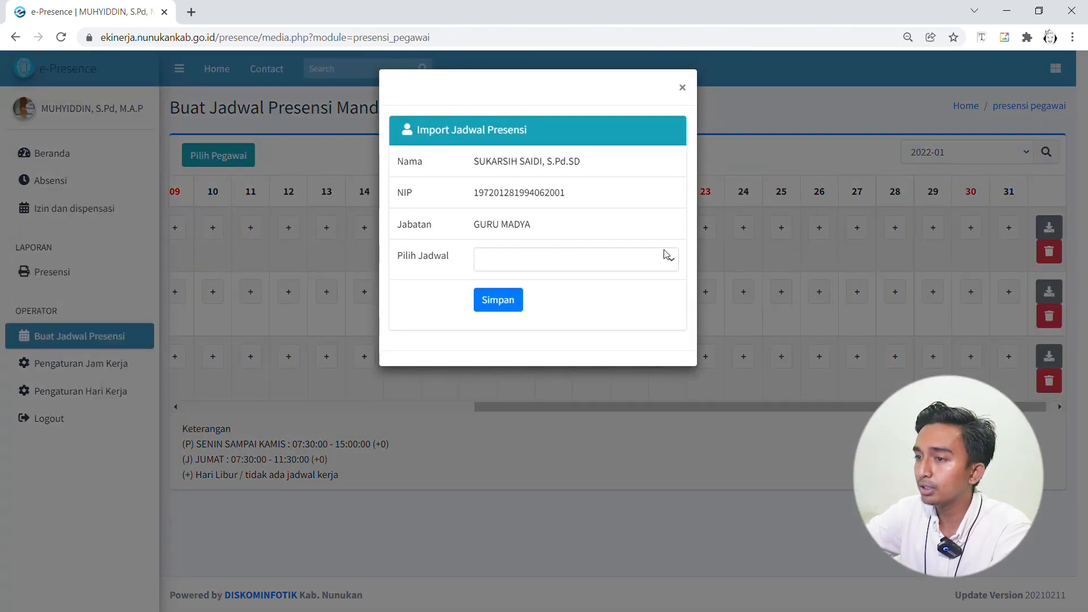
pyautogui.click(657, 256)
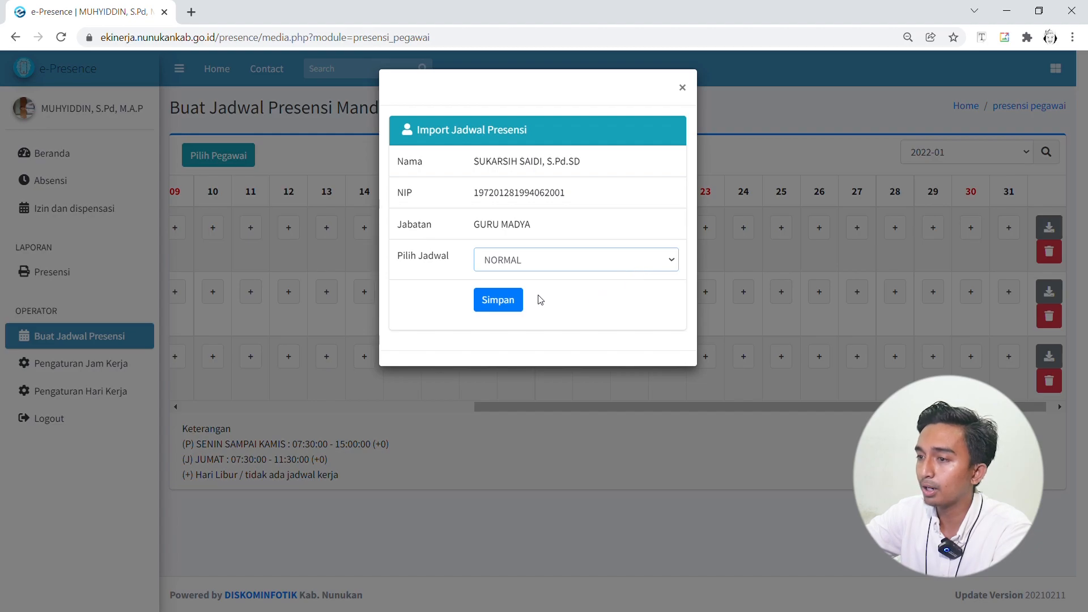
pyautogui.click(496, 301)
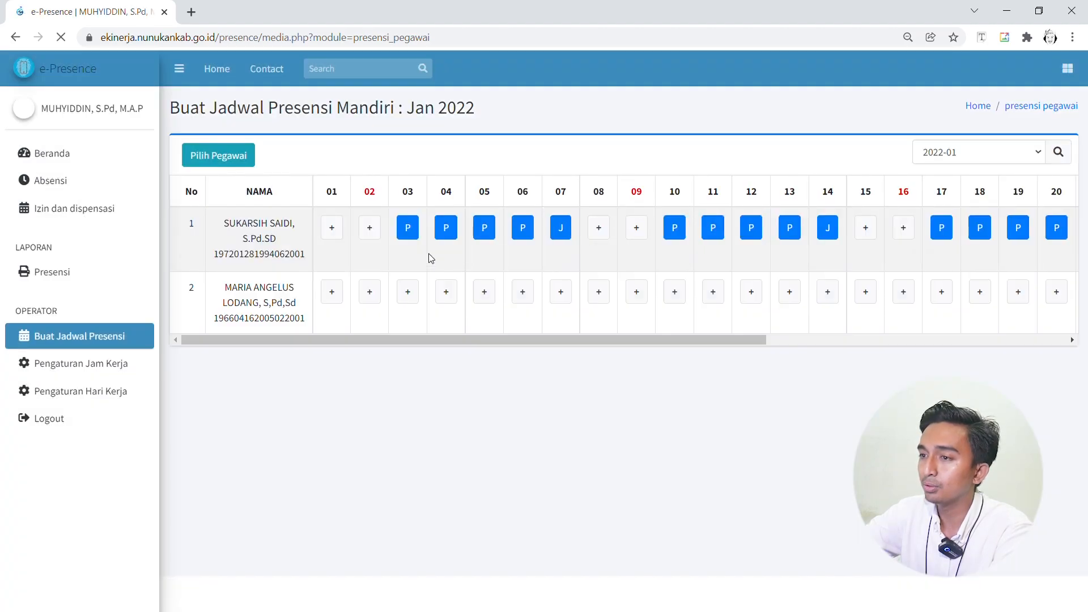
# Import the NORMAL schedule for the employee in row 2 of the January 2022 attendance table
pyautogui.moveTo(512, 407); pyautogui.dragTo(474, 409)
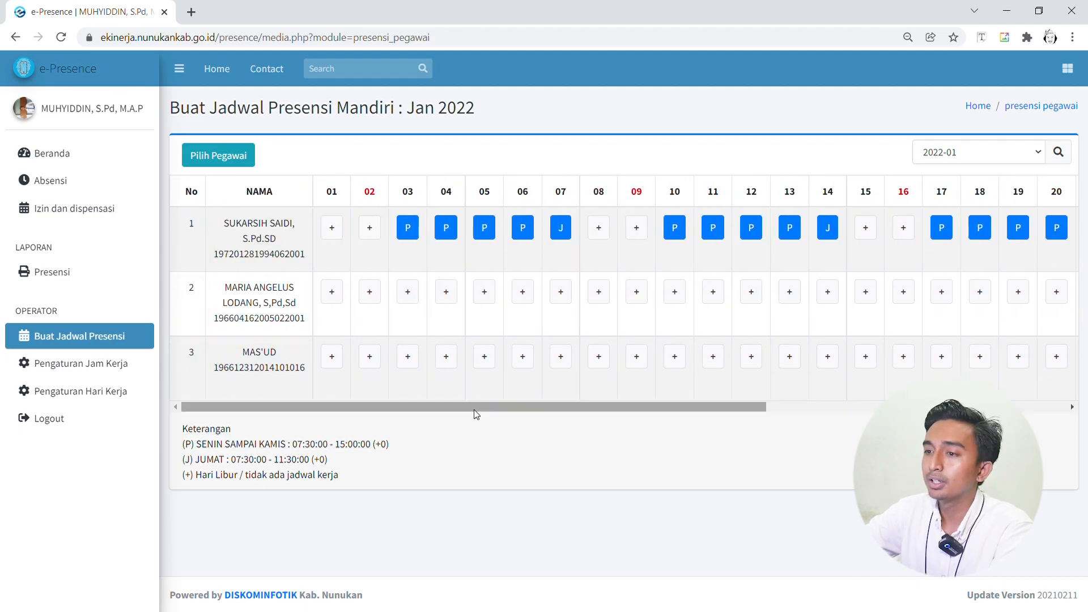
pyautogui.moveTo(516, 406); pyautogui.dragTo(821, 392)
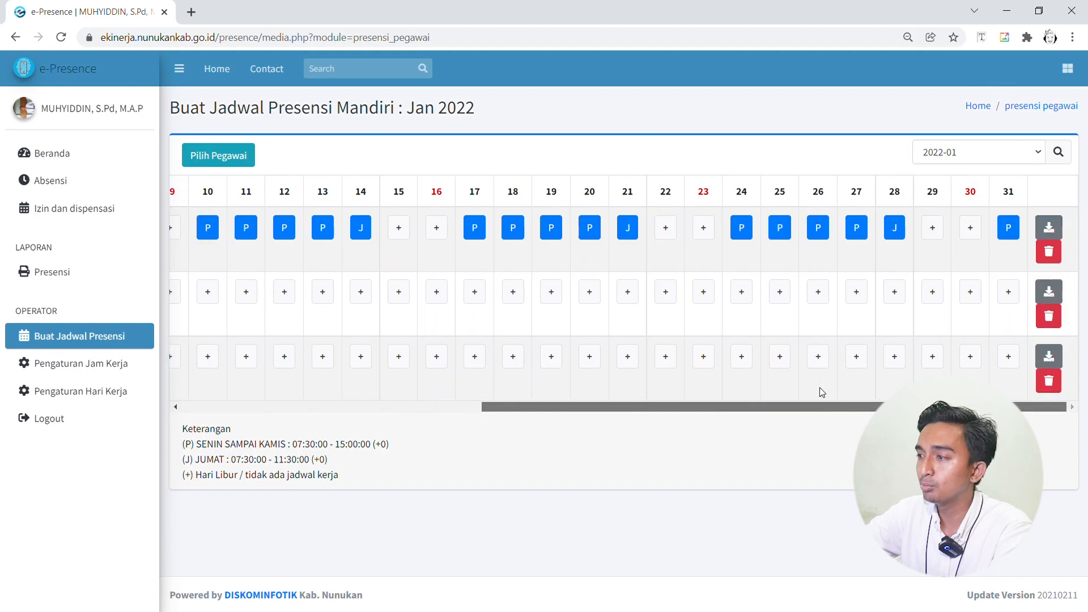
pyautogui.click(1049, 291)
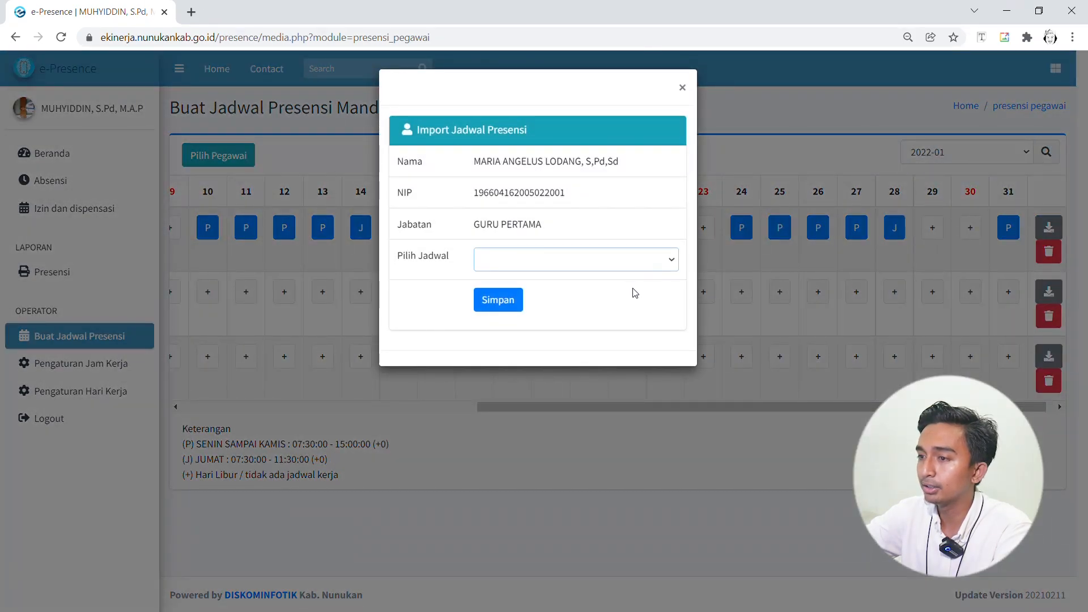
pyautogui.click(506, 309)
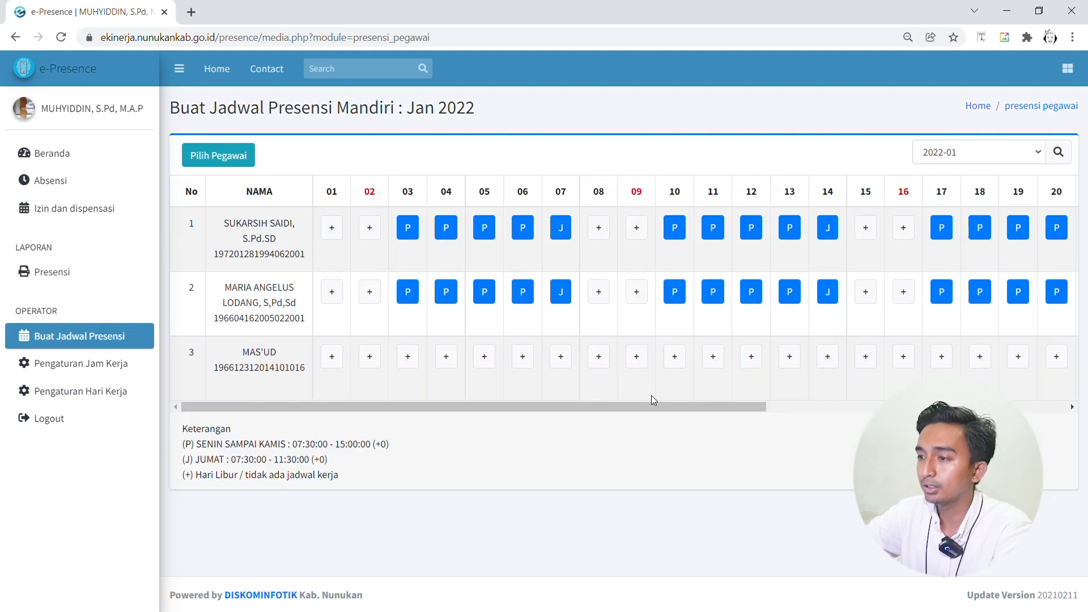
# Import the NORMAL schedule for the employee in row 3 of the January 2022 attendance table
pyautogui.moveTo(654, 406); pyautogui.dragTo(936, 406)
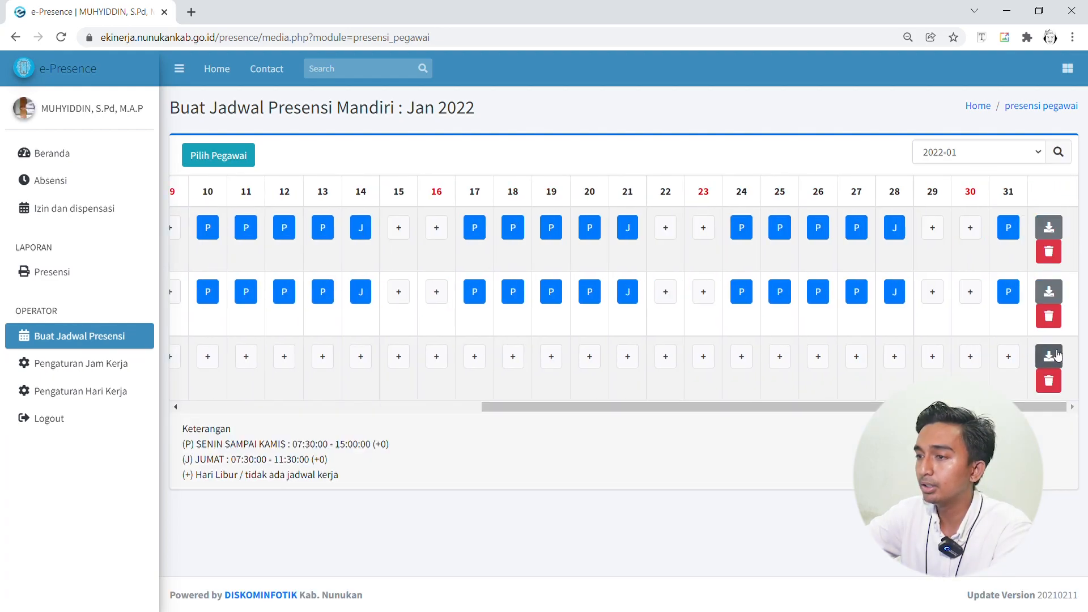
pyautogui.click(1049, 356)
pyautogui.click(628, 261)
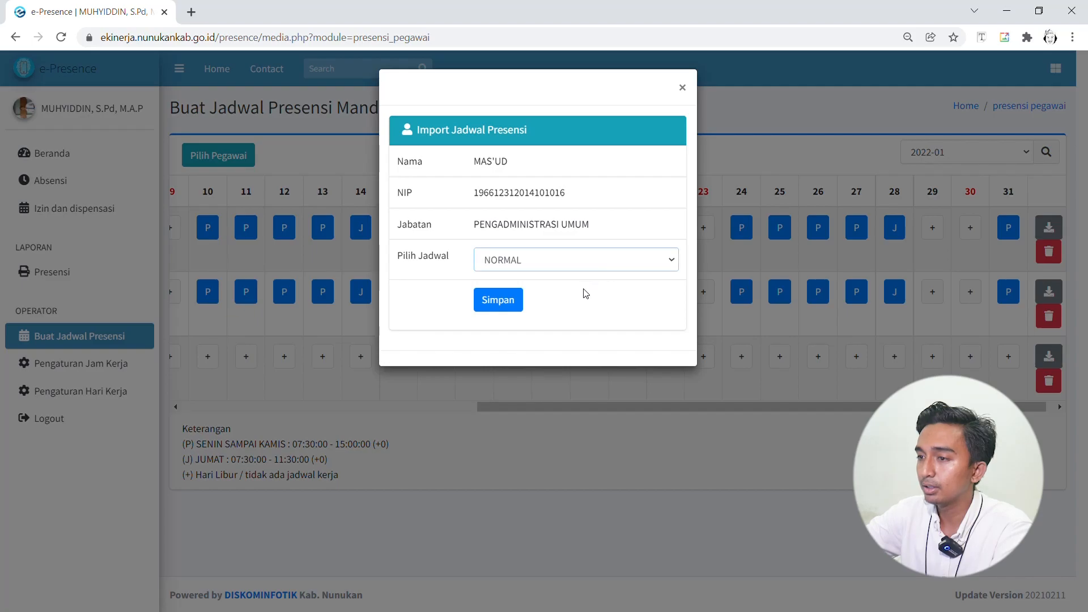
pyautogui.click(498, 300)
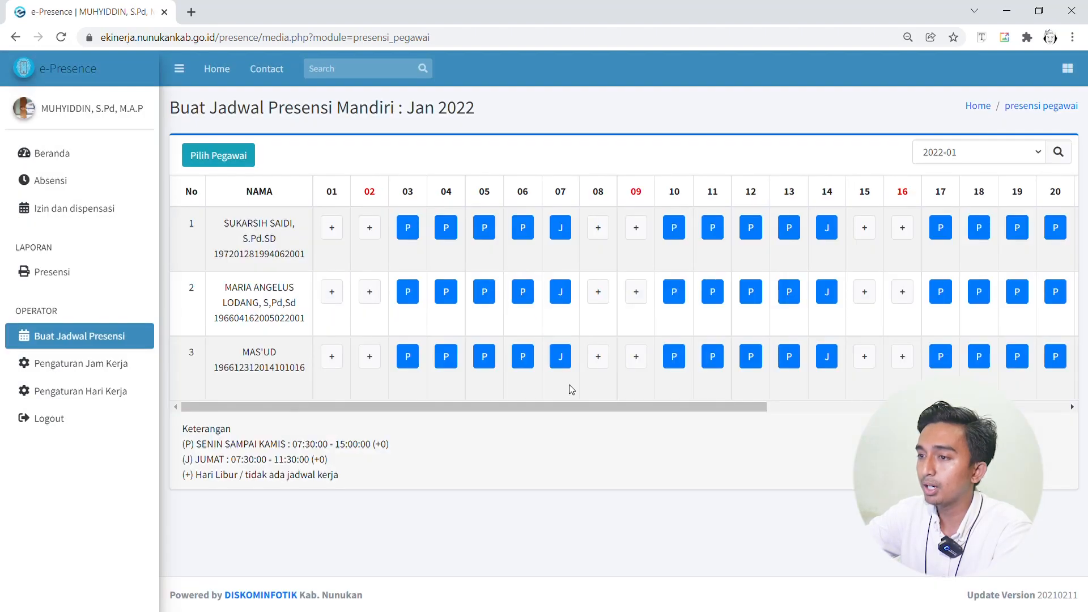
# Switch the attendance table to 2022-02 and import the NORMAL schedule for the employee in row 1
pyautogui.moveTo(547, 406); pyautogui.dragTo(449, 419)
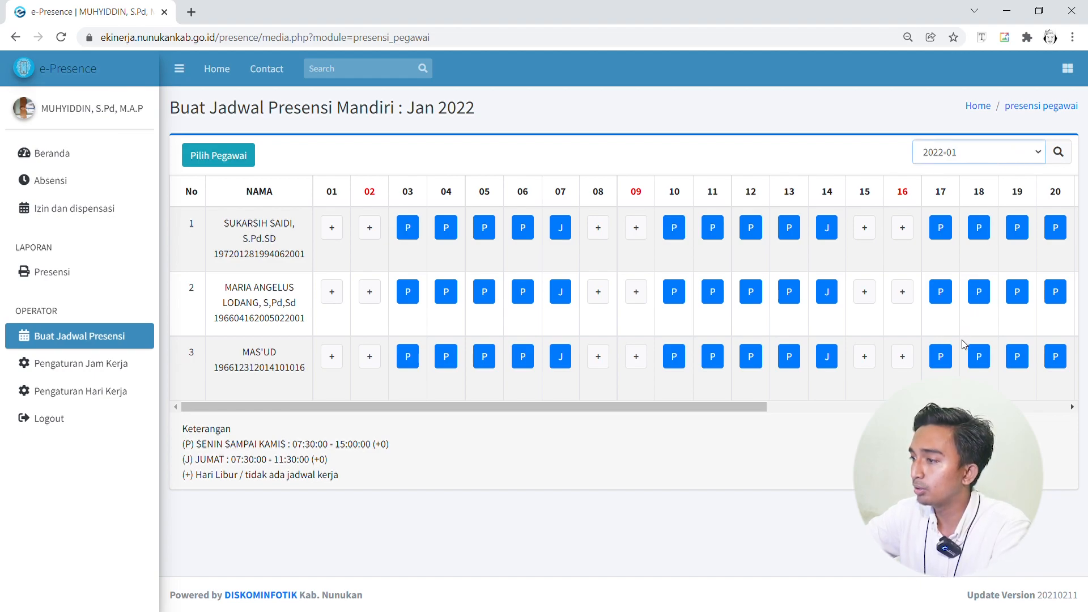
pyautogui.click(1060, 160)
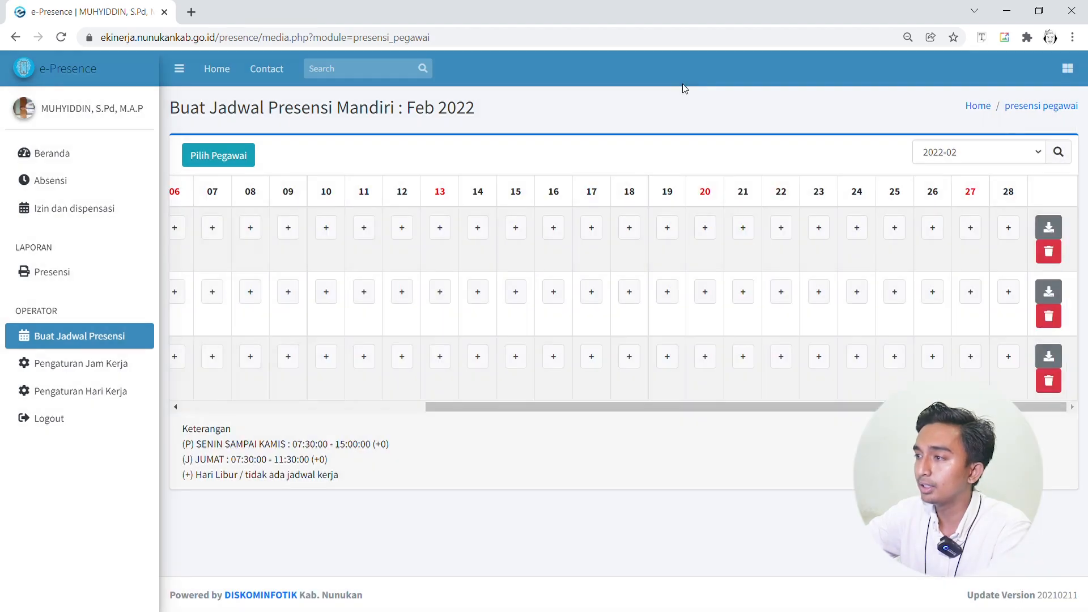
pyautogui.click(1049, 228)
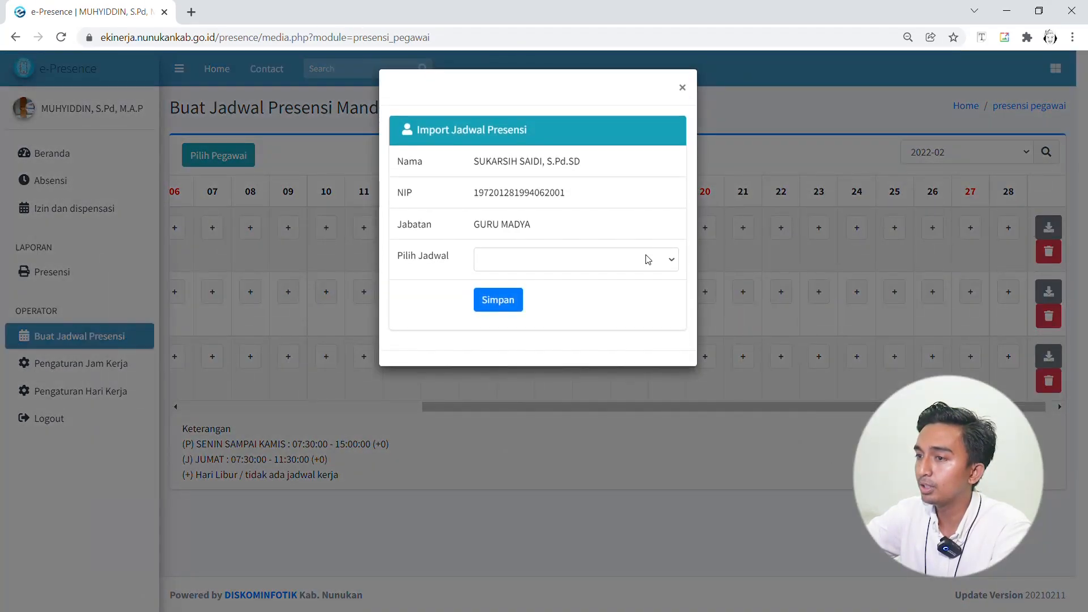
pyautogui.click(645, 261)
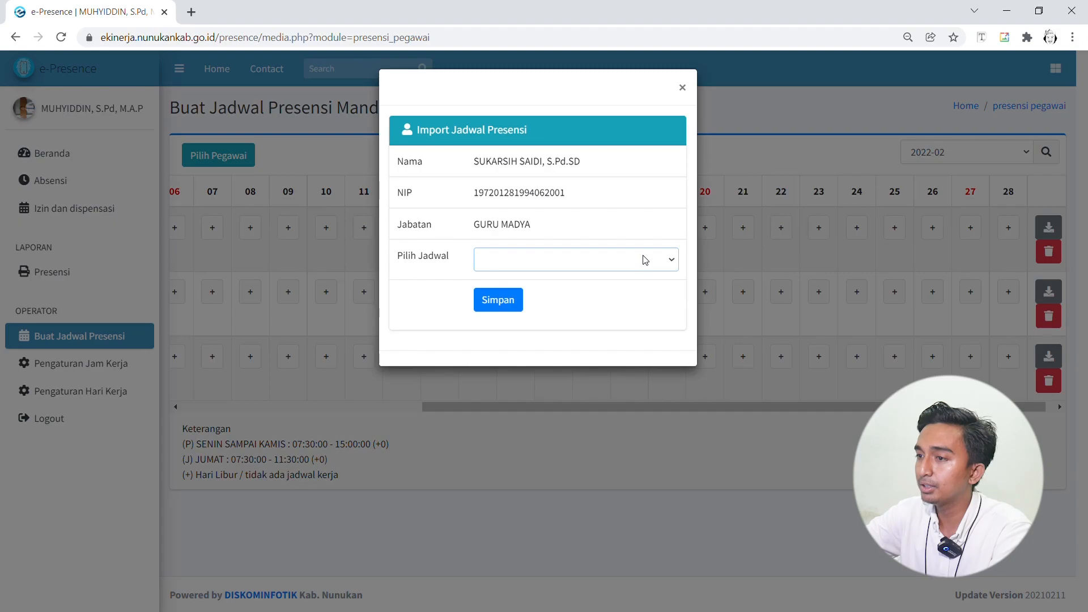
pyautogui.click(601, 296)
pyautogui.click(494, 311)
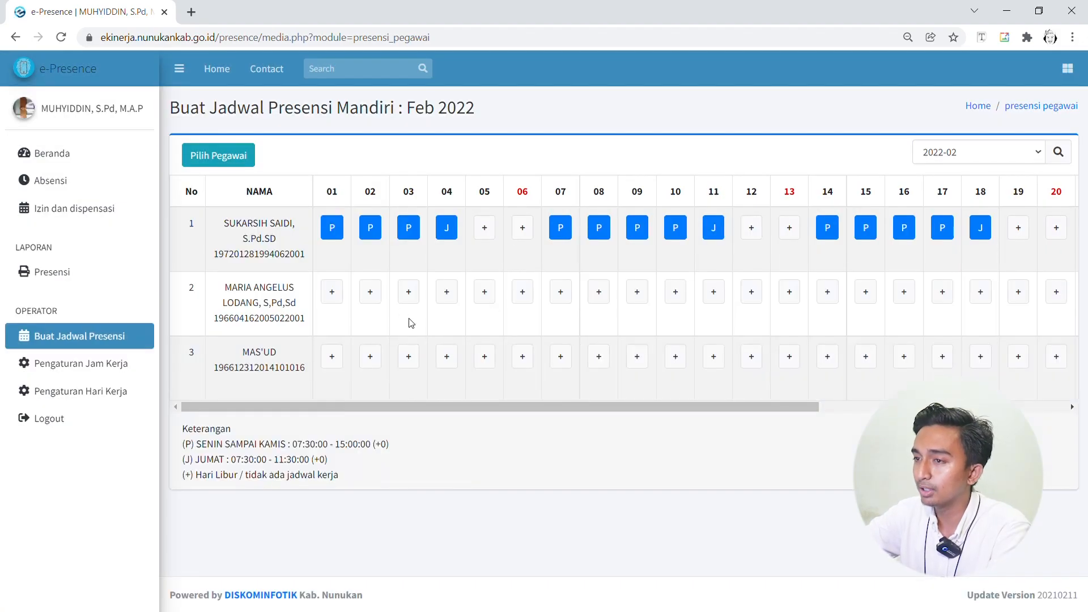
pyautogui.moveTo(569, 407); pyautogui.dragTo(454, 430)
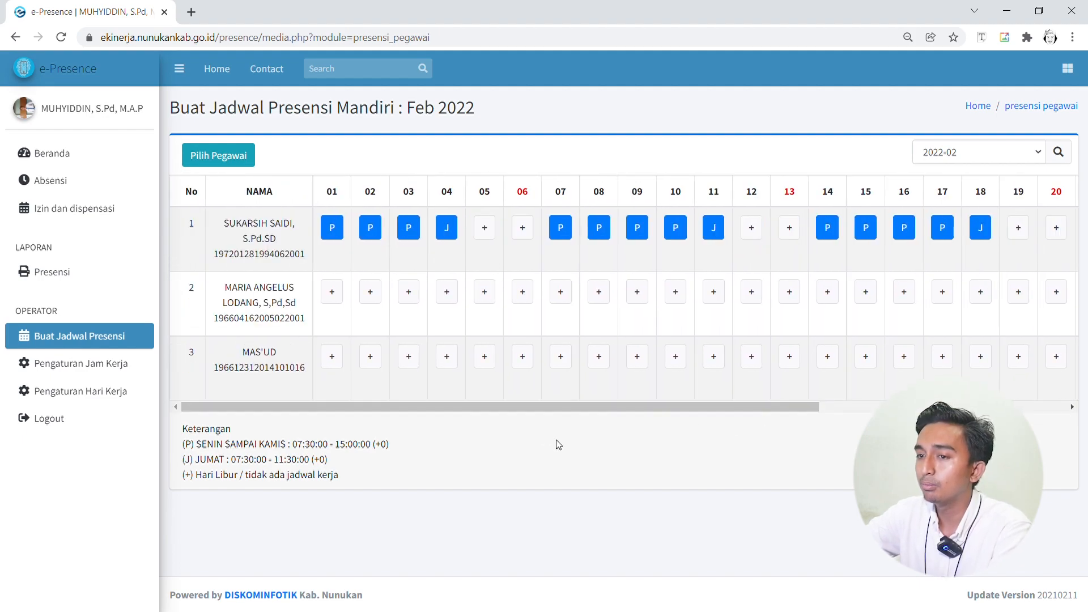